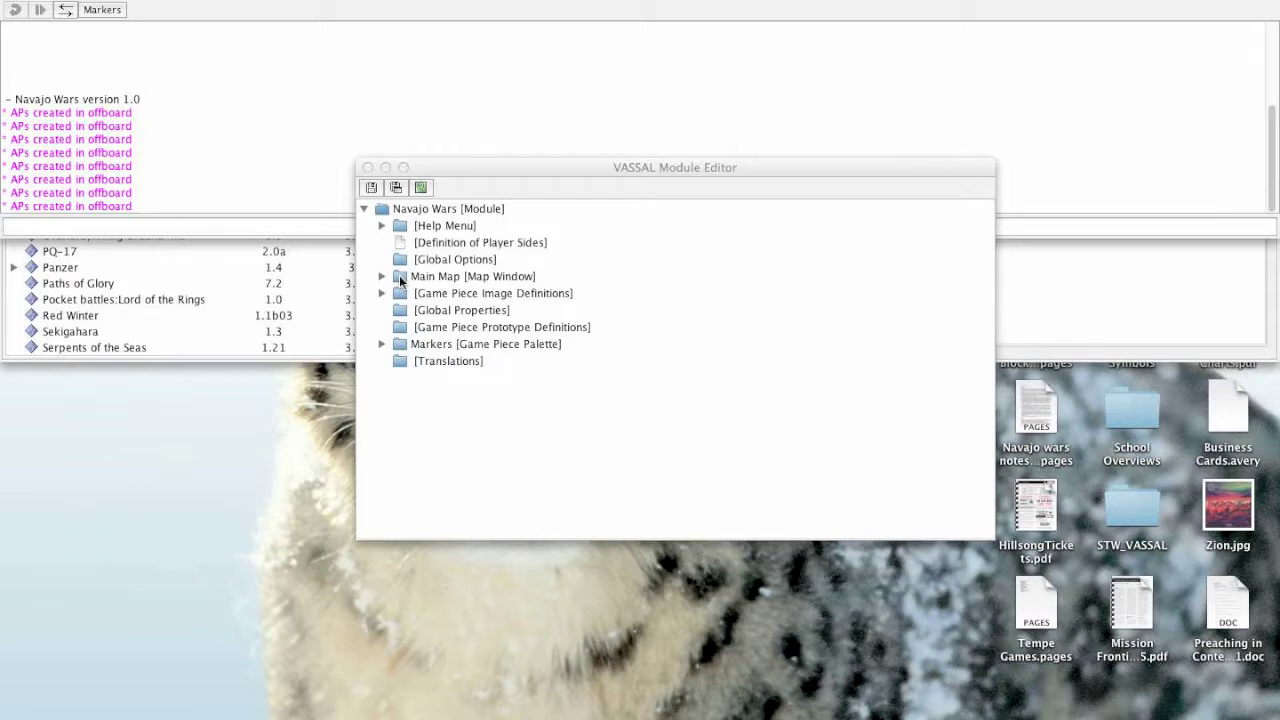
Add an At-Start Stack to the Main Map and name it "APs Marker"
left_click(424, 278)
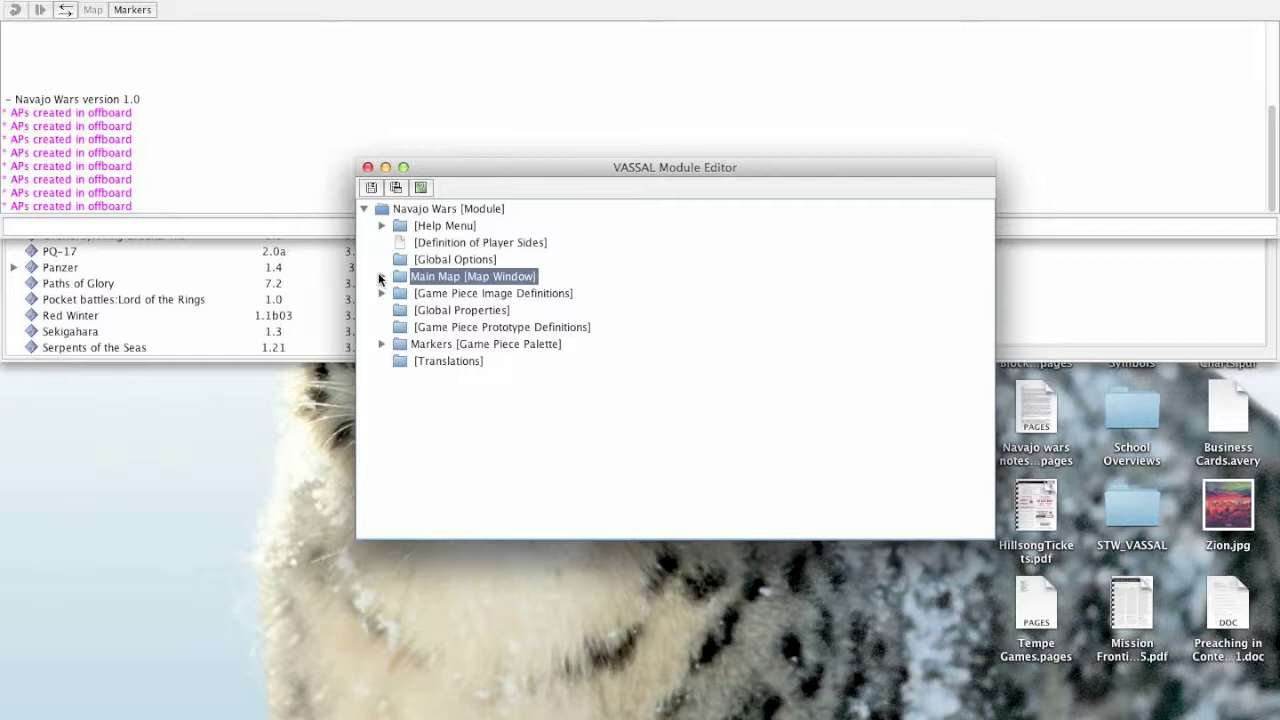
left_click(379, 279)
right_click(448, 276)
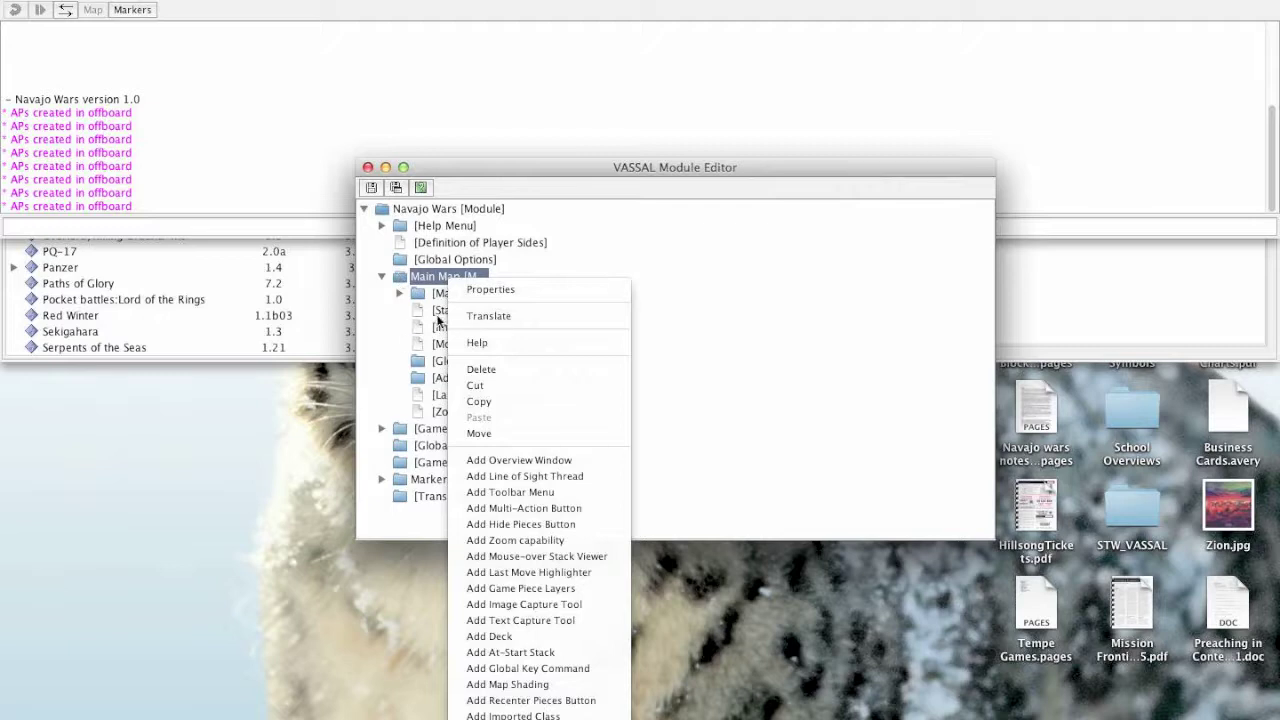
right_click(418, 278)
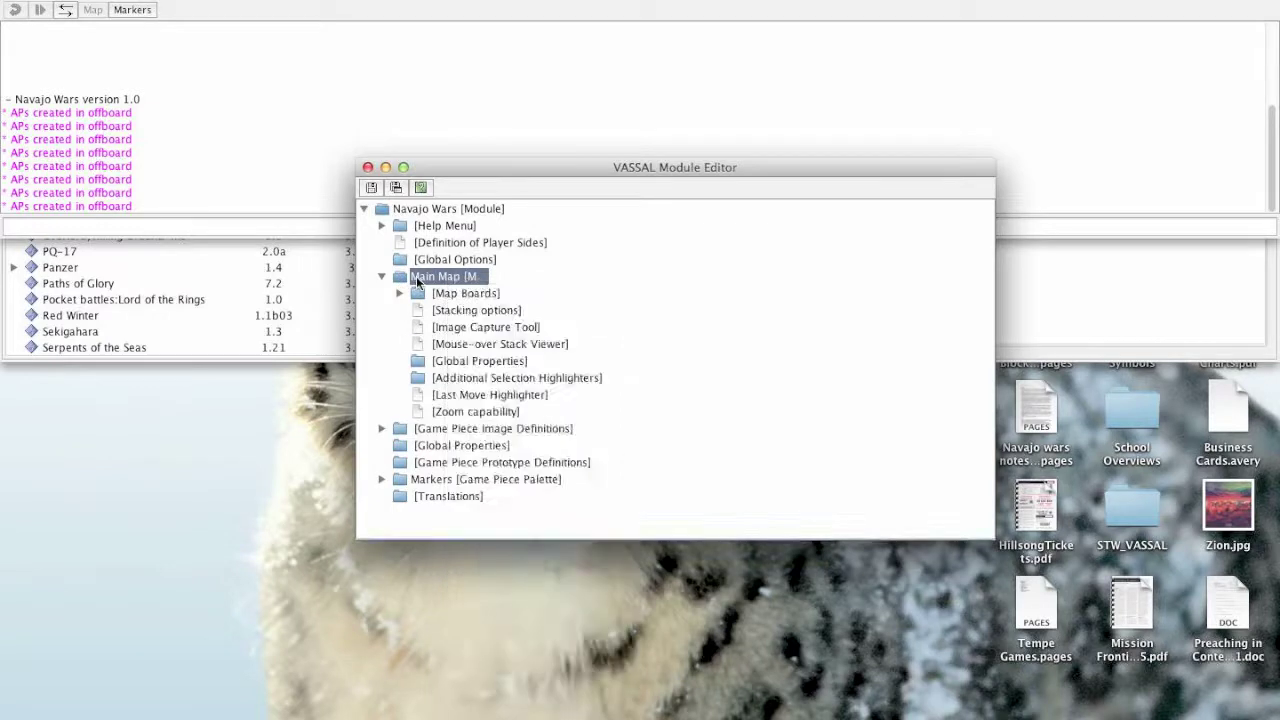
right_click(418, 278)
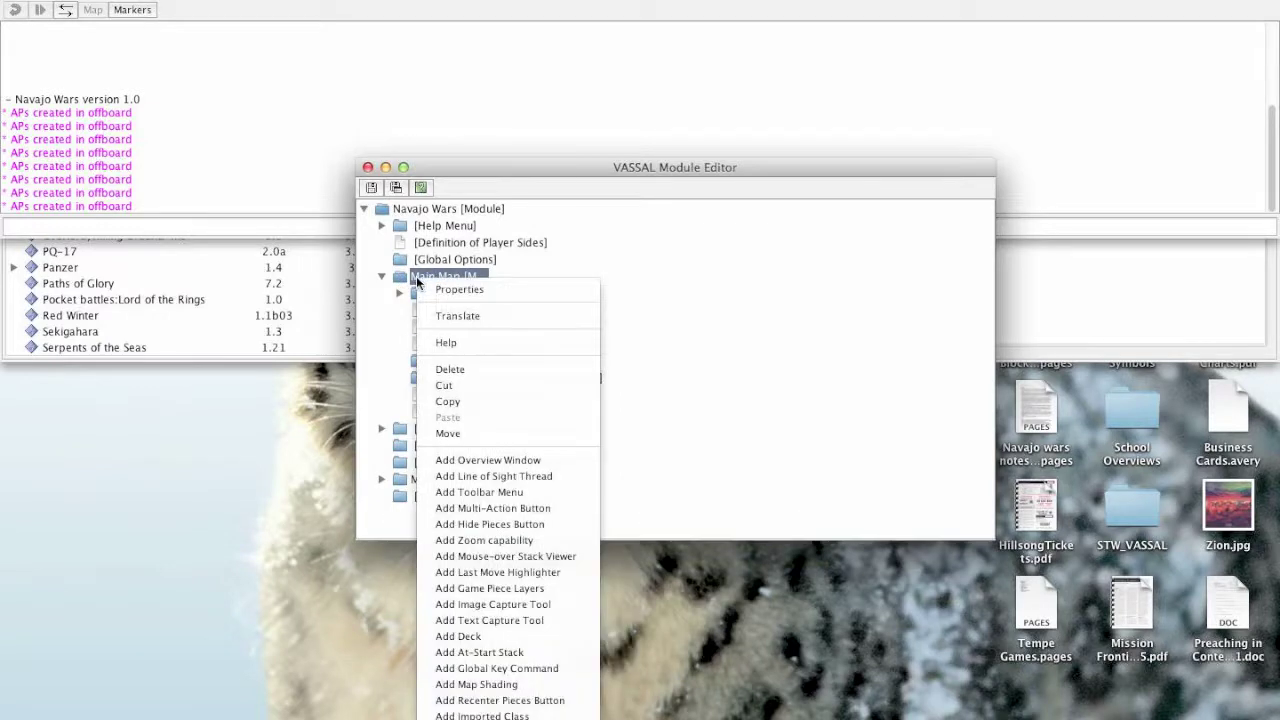
left_click(490, 652)
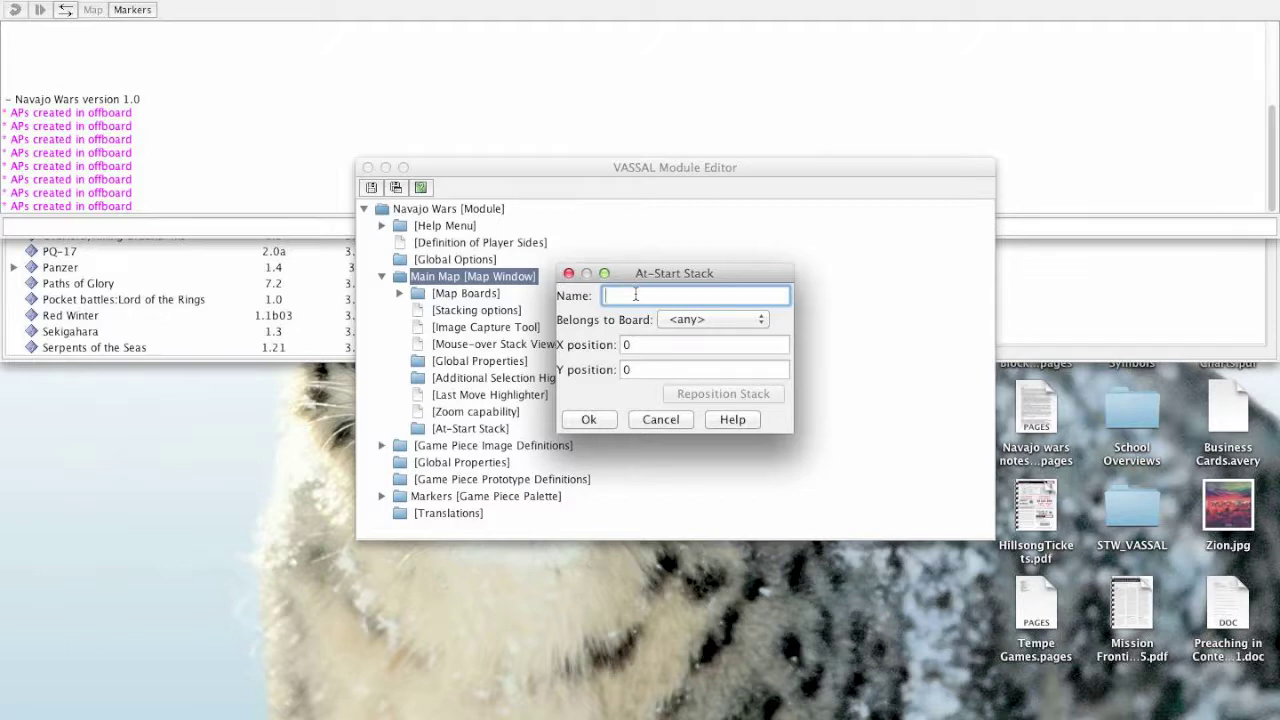
type("APs")
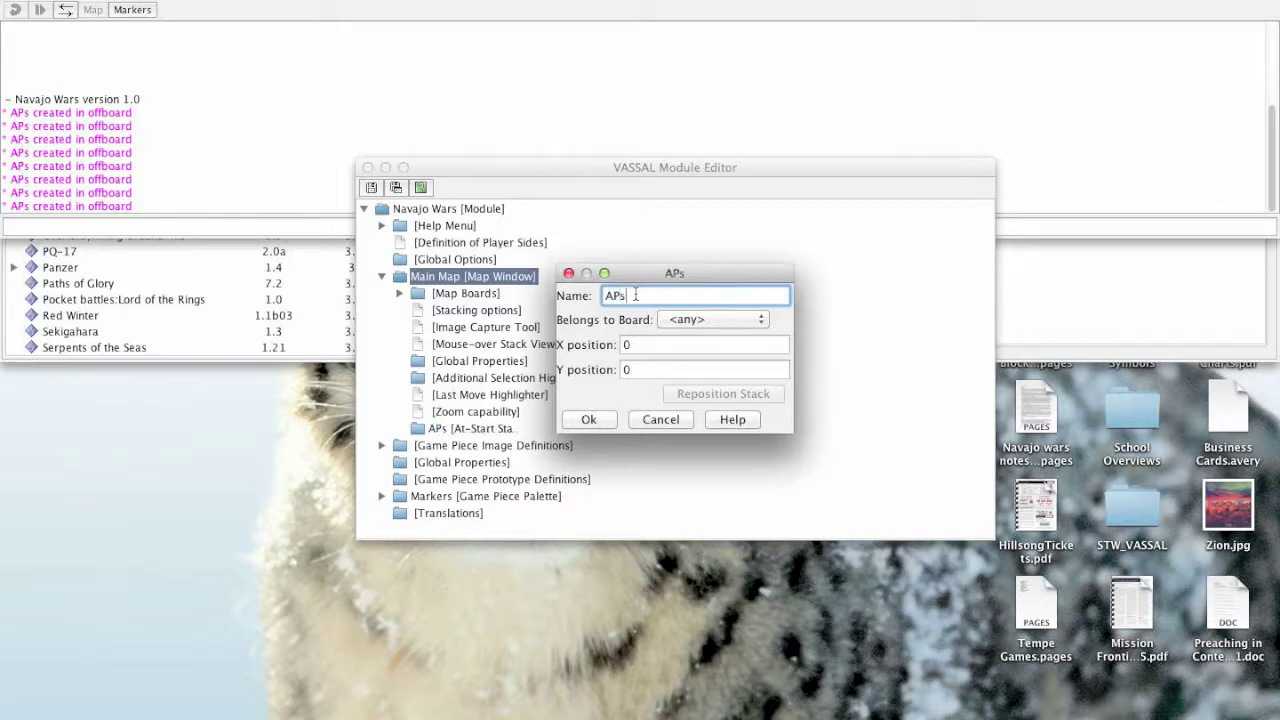
type(" Marker")
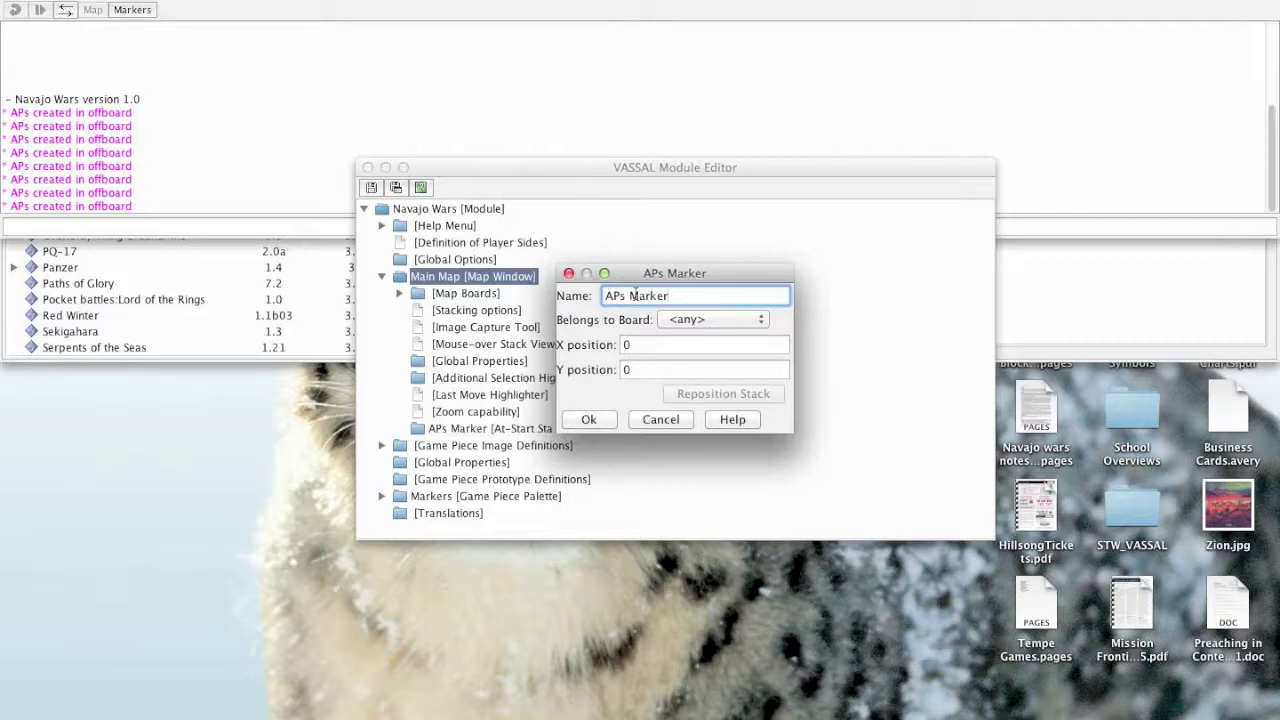
Assign the APs Marker stack to the Main Map board and set its X and Y positions to 500
left_click(686, 320)
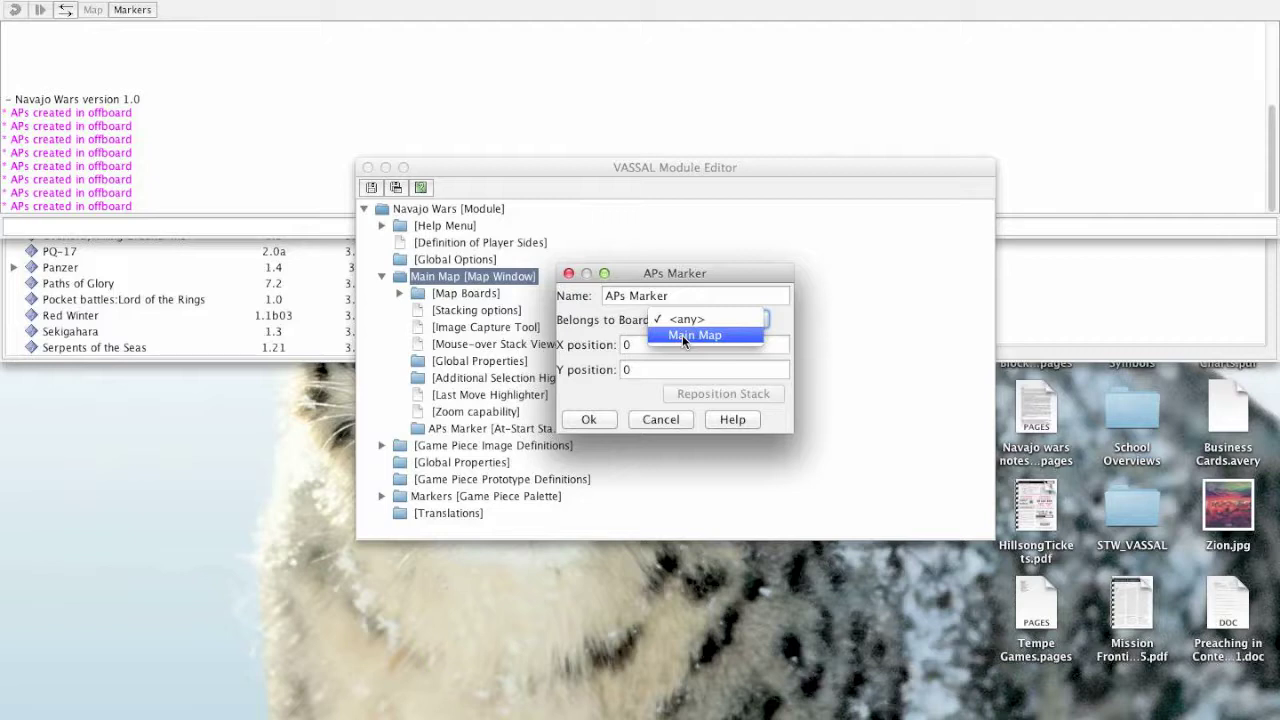
left_click(682, 335)
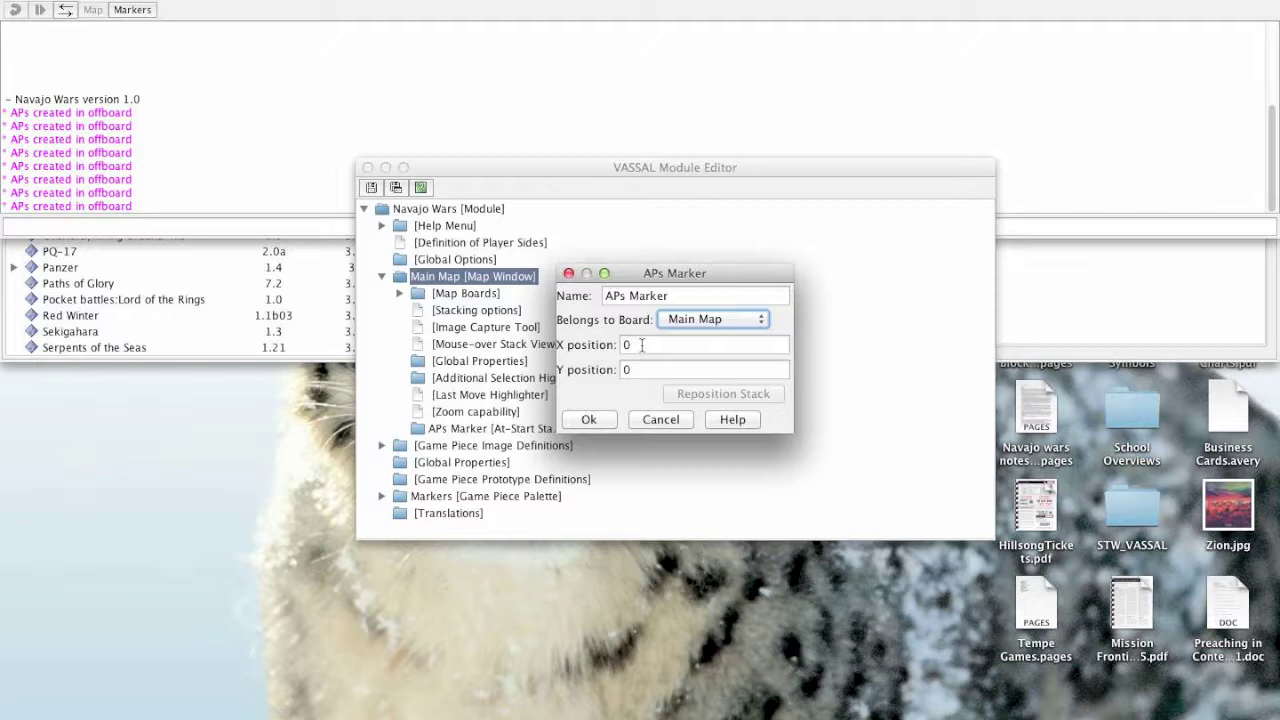
double_click(642, 344)
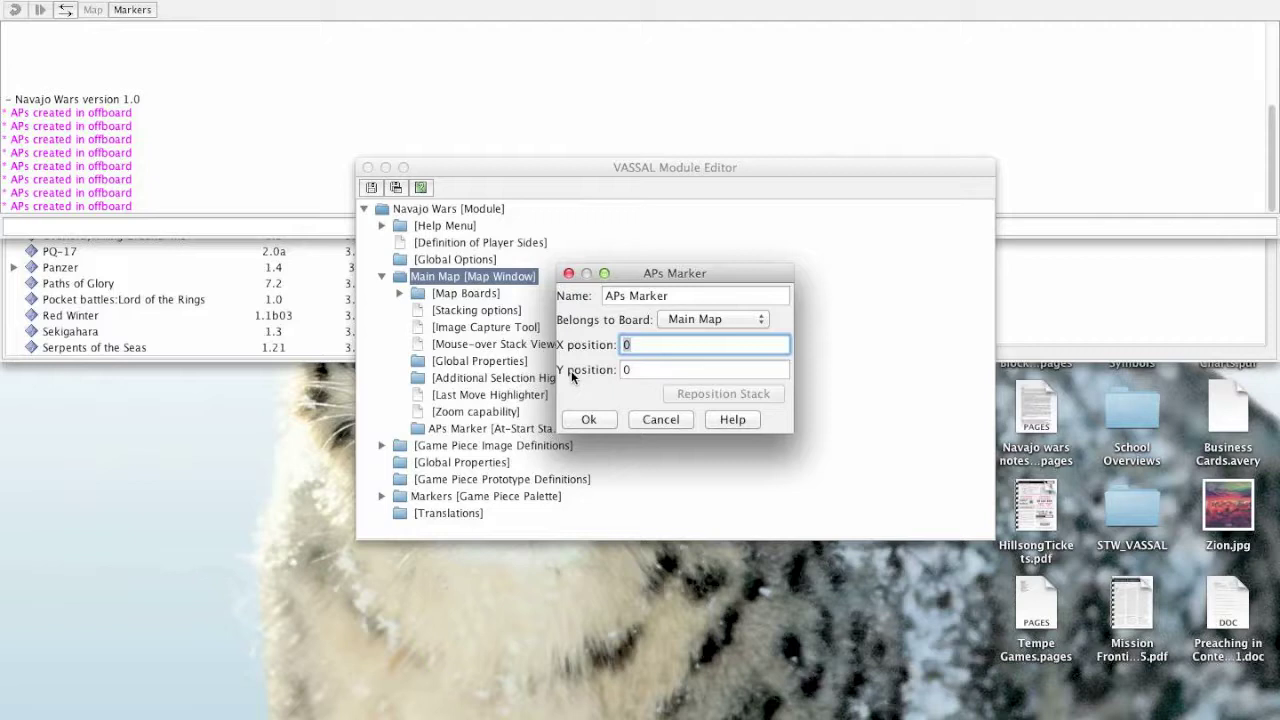
type("500")
key("Tab")
type("500")
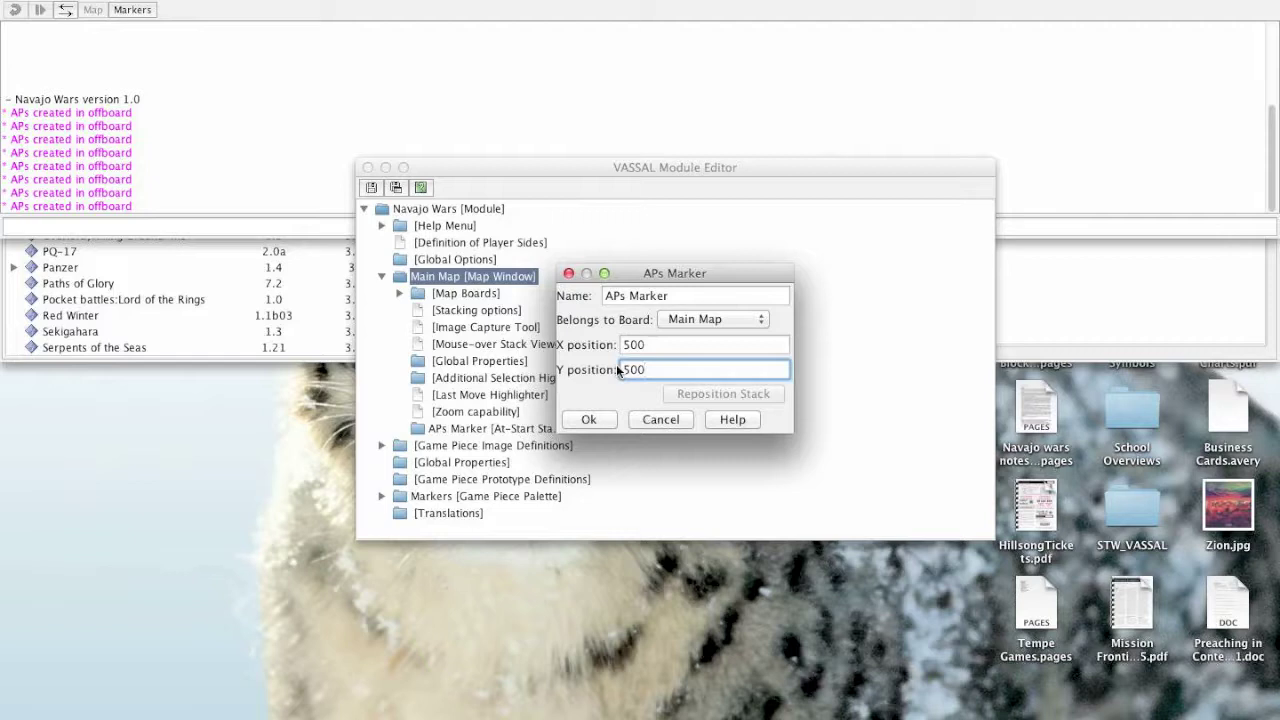
left_click(588, 421)
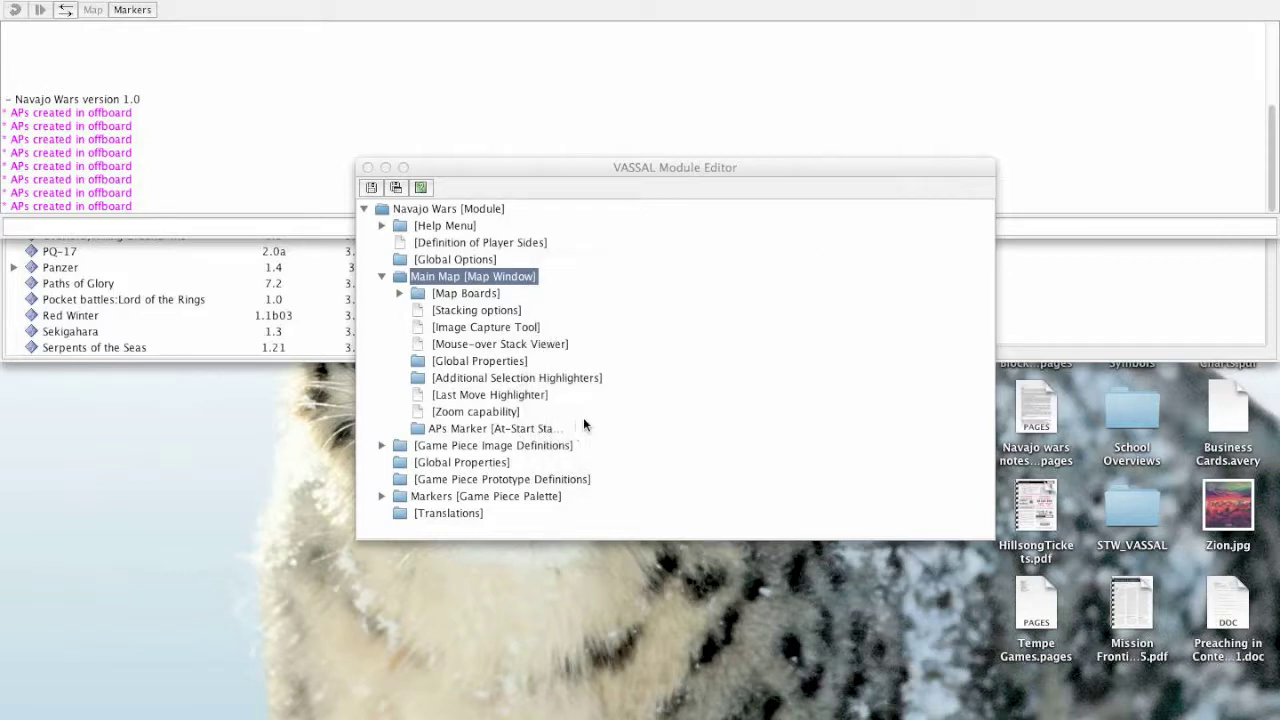
Add a single piece to the APs Marker at-start stack
left_click(465, 427)
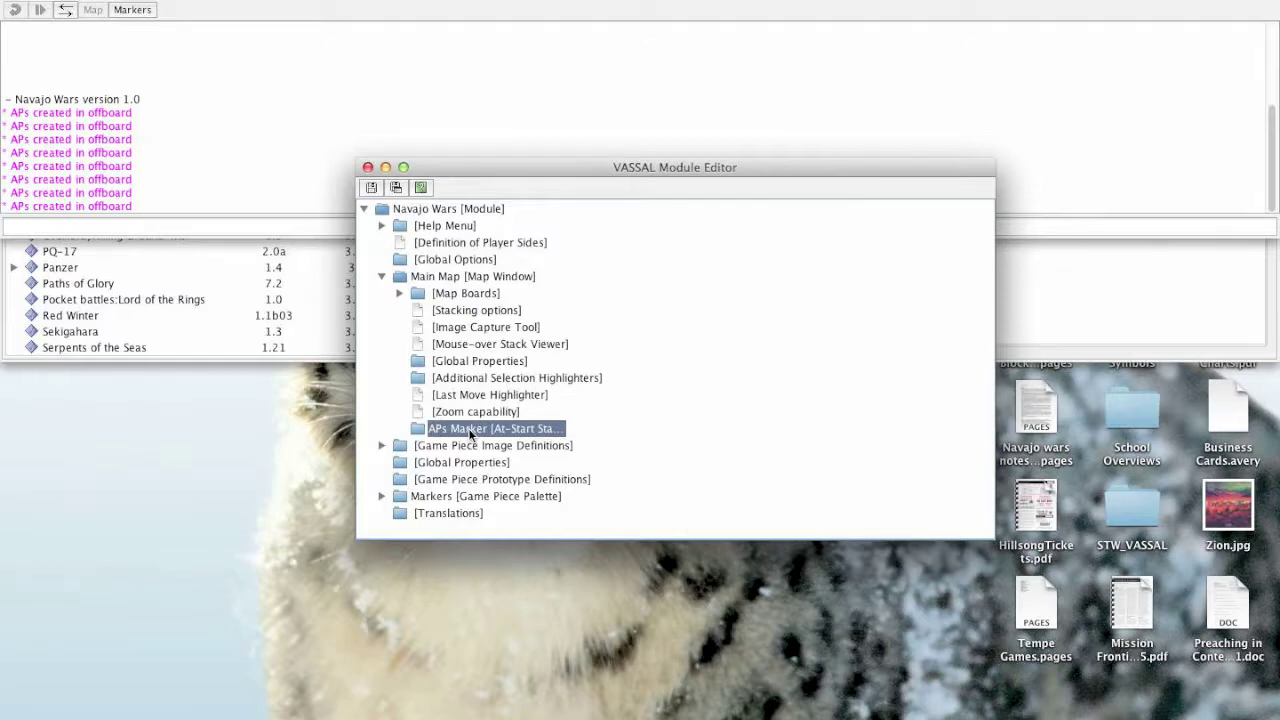
right_click(470, 432)
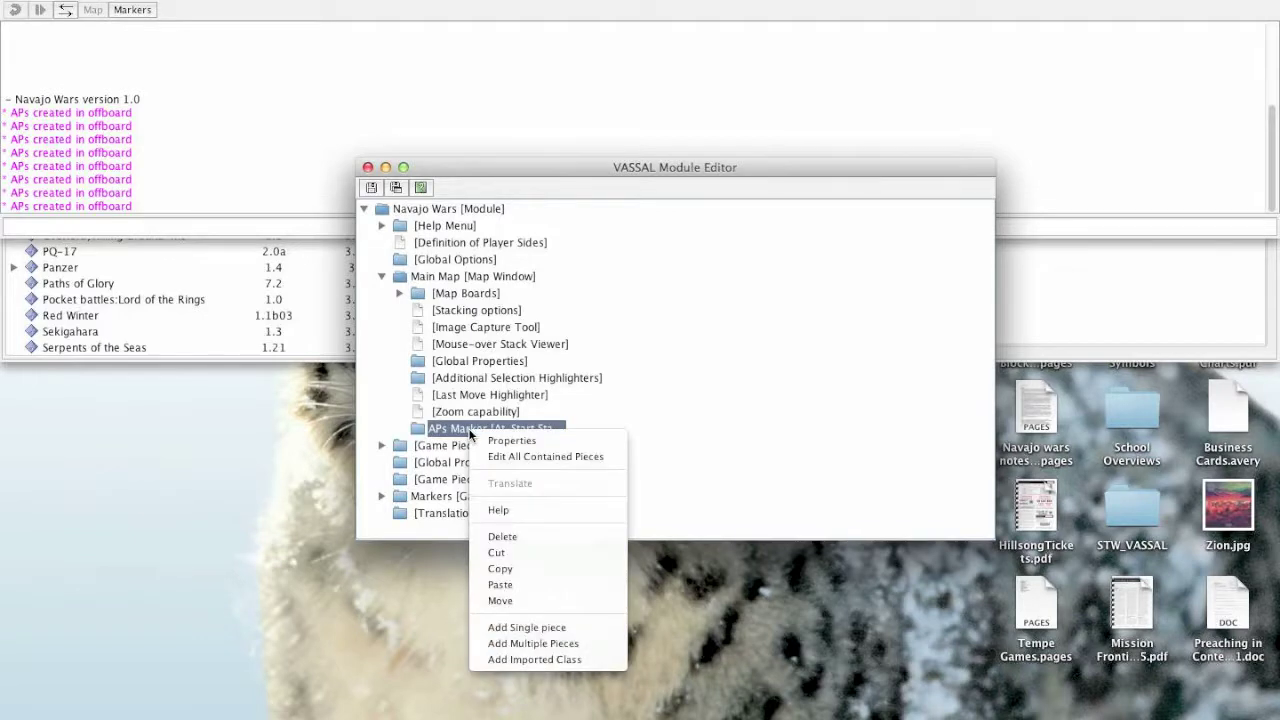
left_click(533, 630)
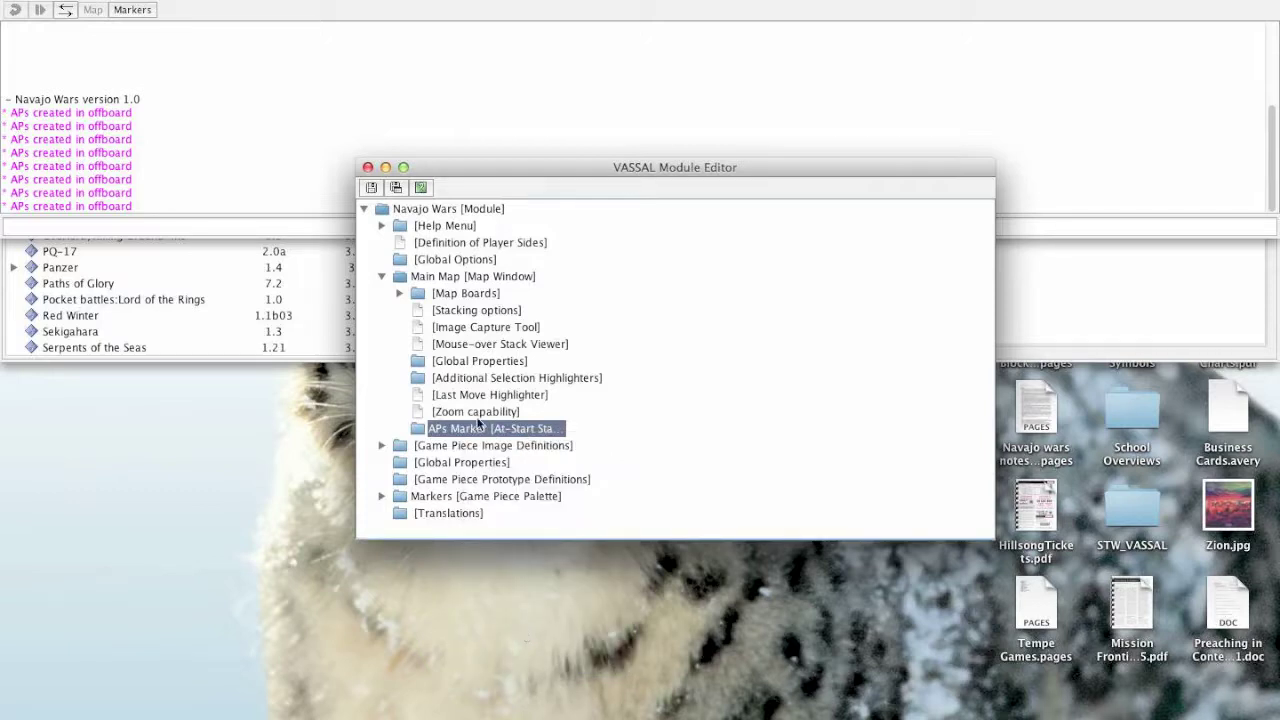
right_click(474, 430)
left_click(517, 629)
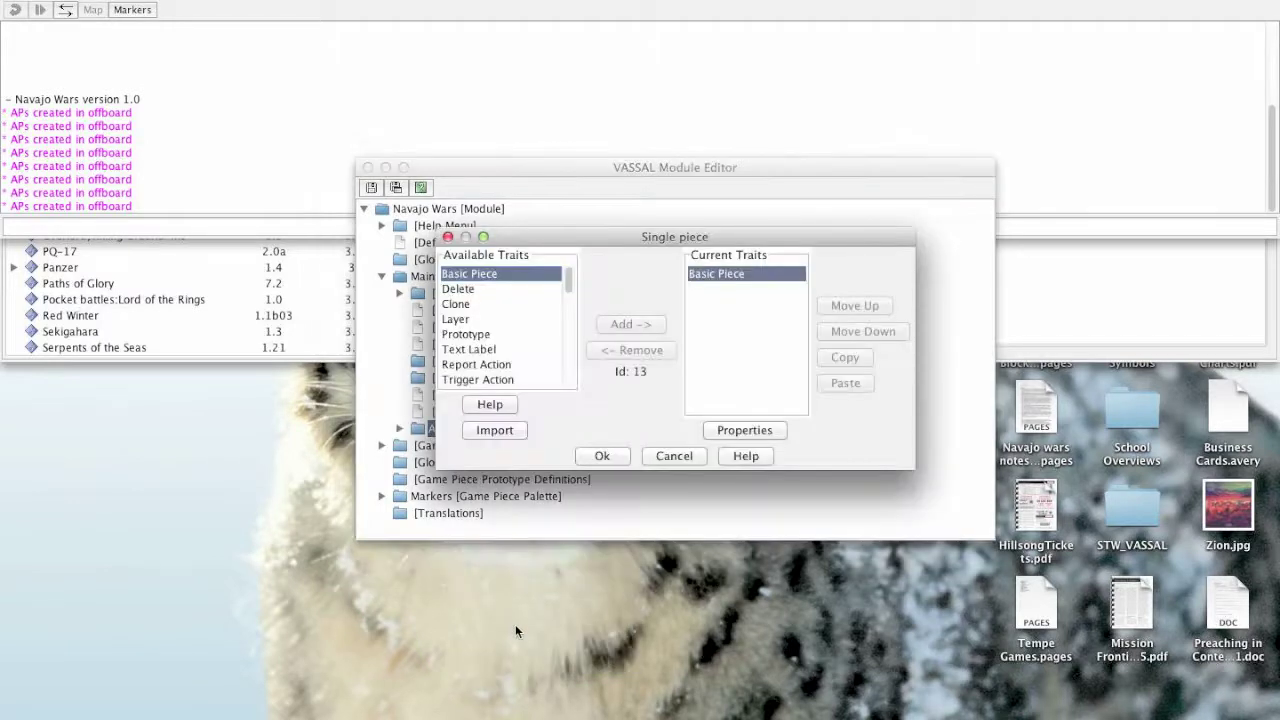
Give the piece's Basic Piece trait the image Marker_APs.png and the name "APs"
double_click(742, 274)
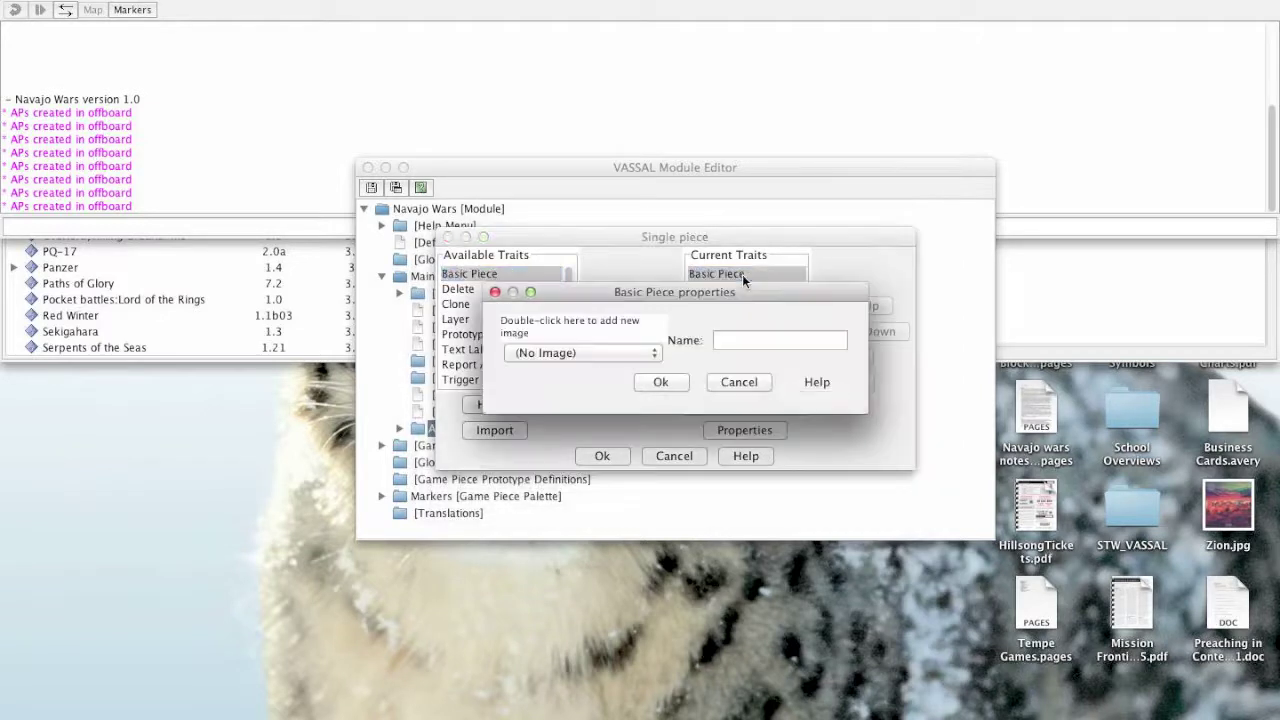
double_click(583, 326)
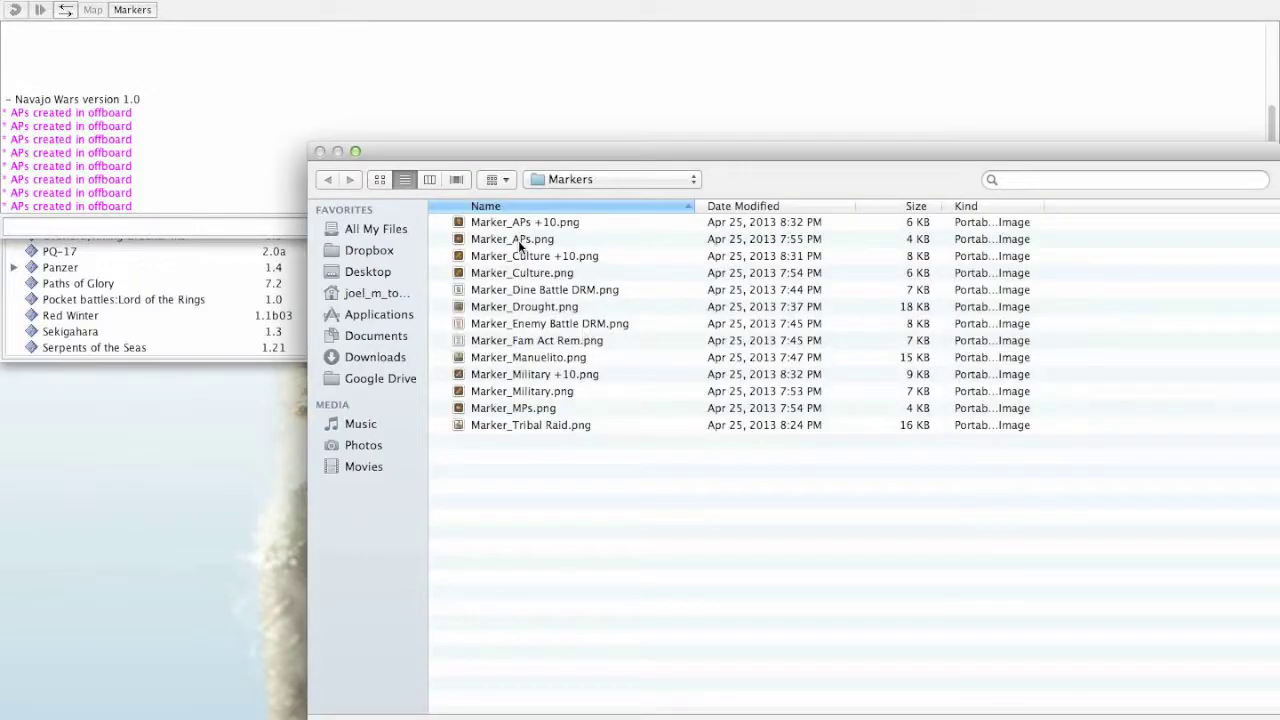
double_click(519, 240)
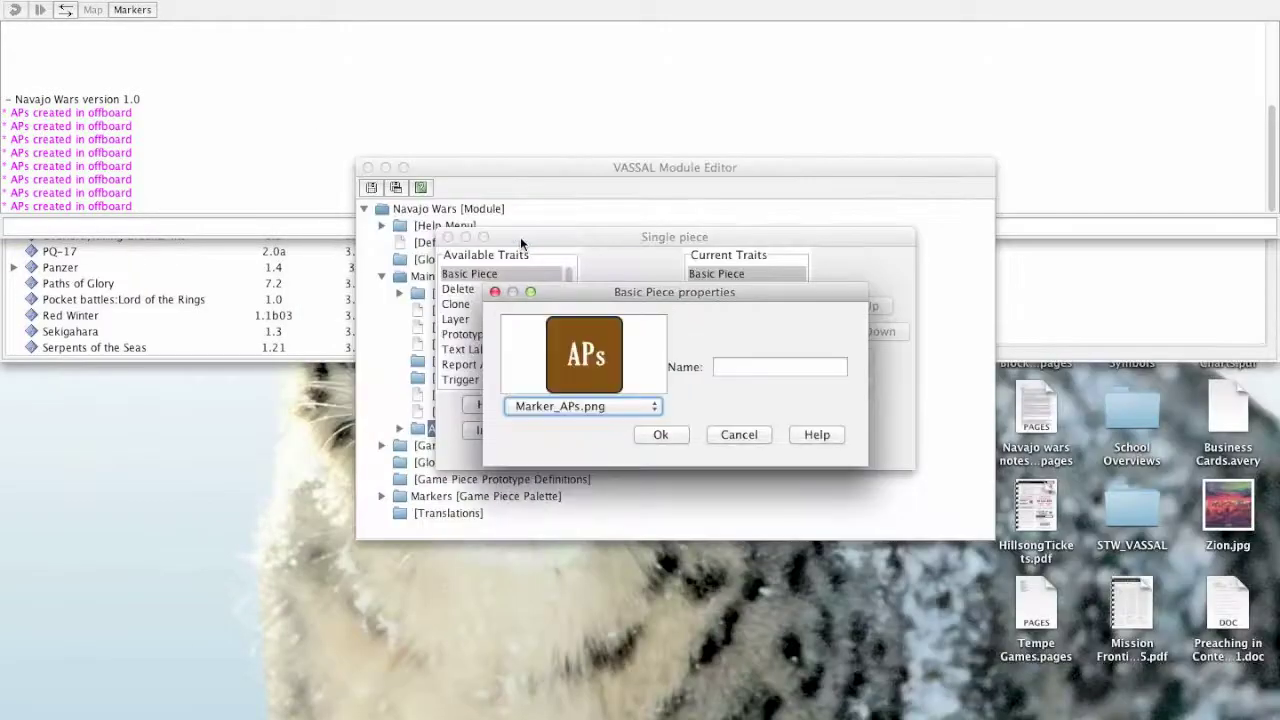
left_click(714, 363)
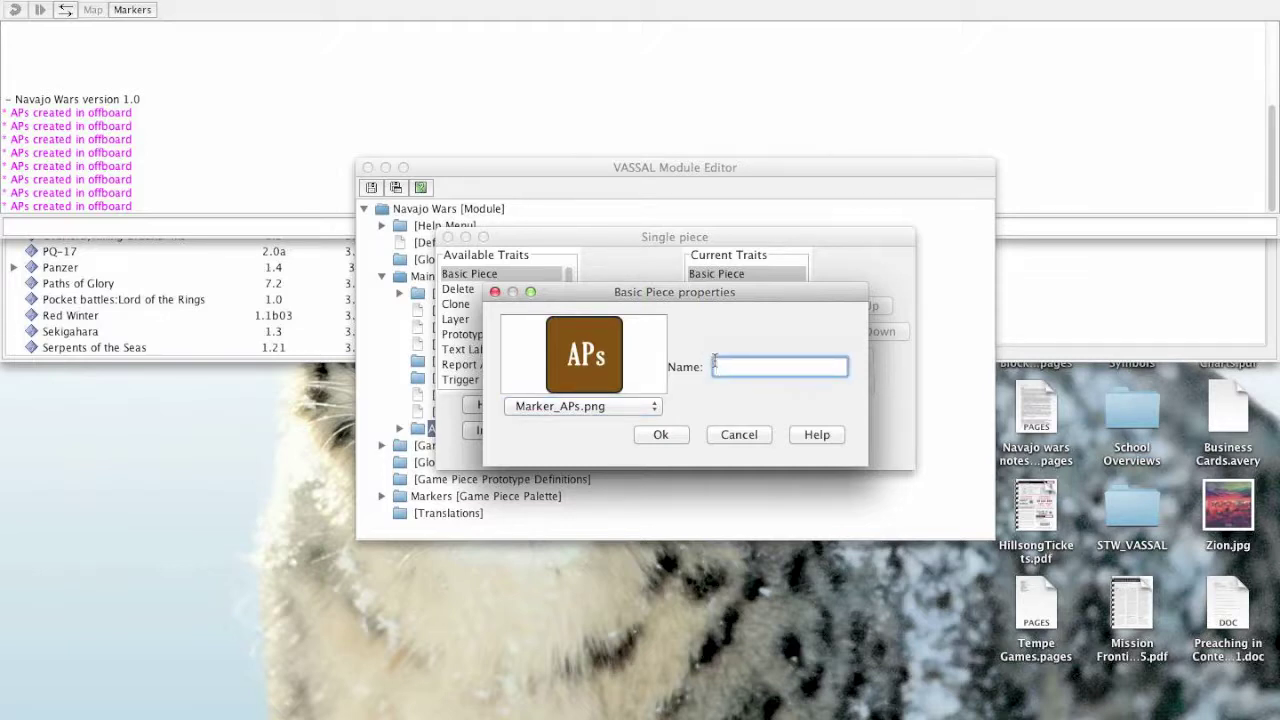
type("APs")
left_click(662, 433)
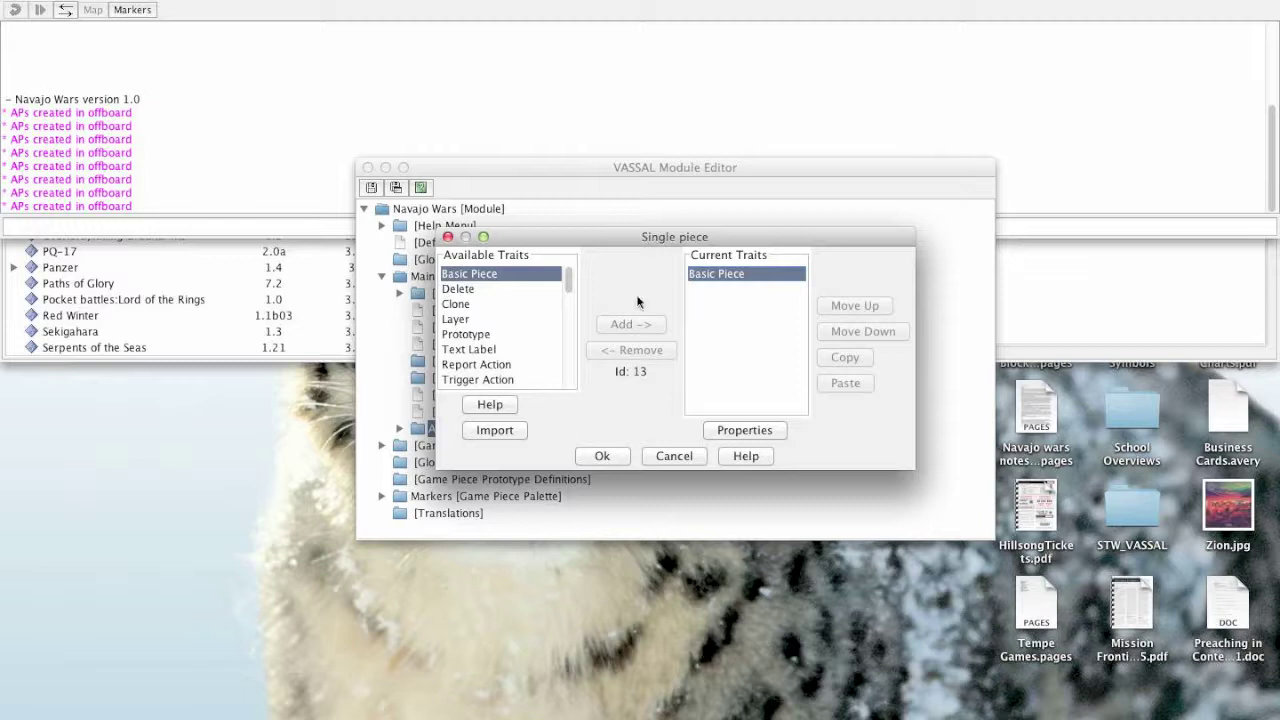
Add a Layer trait to the APs piece and name it "Flips Counter Over"
left_click(468, 289)
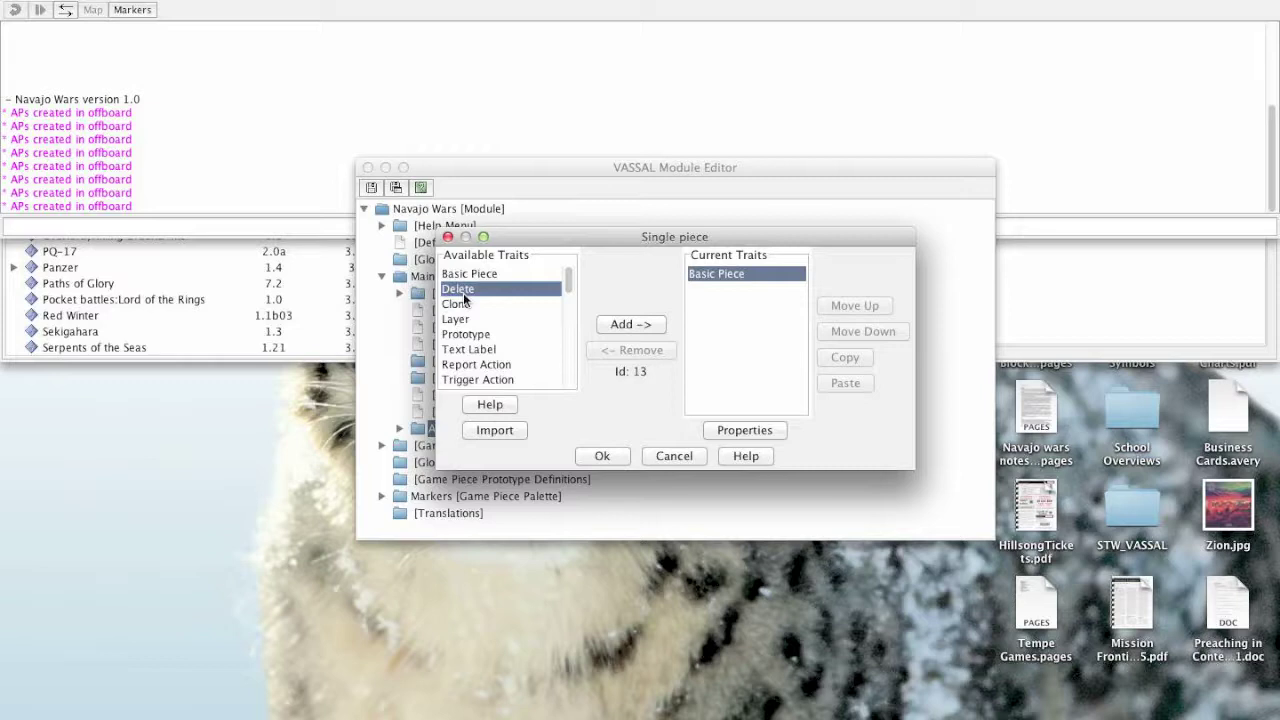
left_click(475, 301)
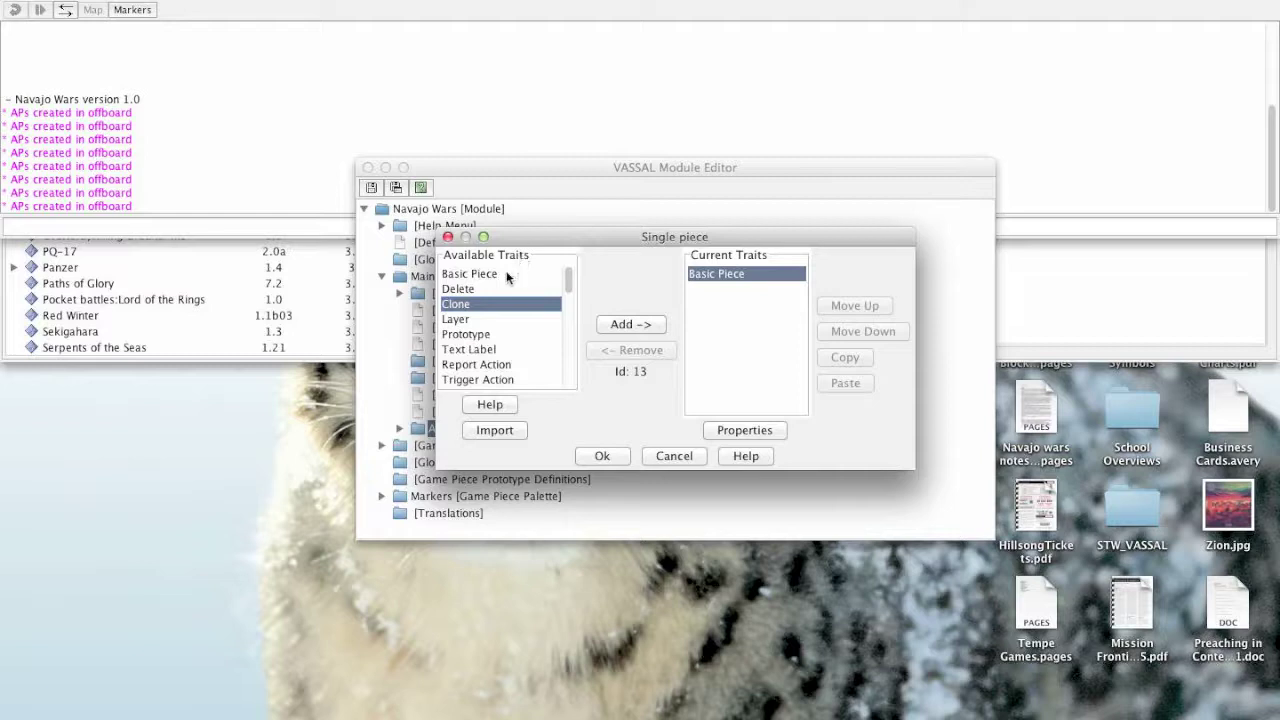
left_click(460, 320)
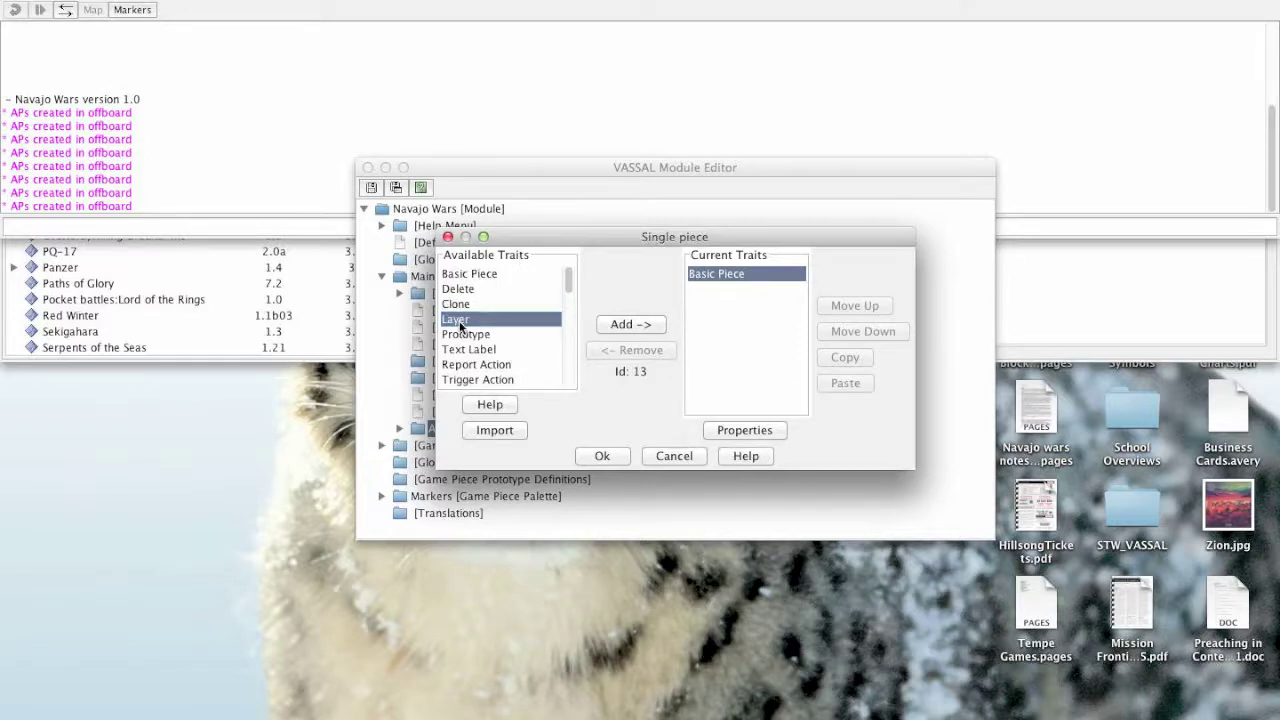
left_click(621, 323)
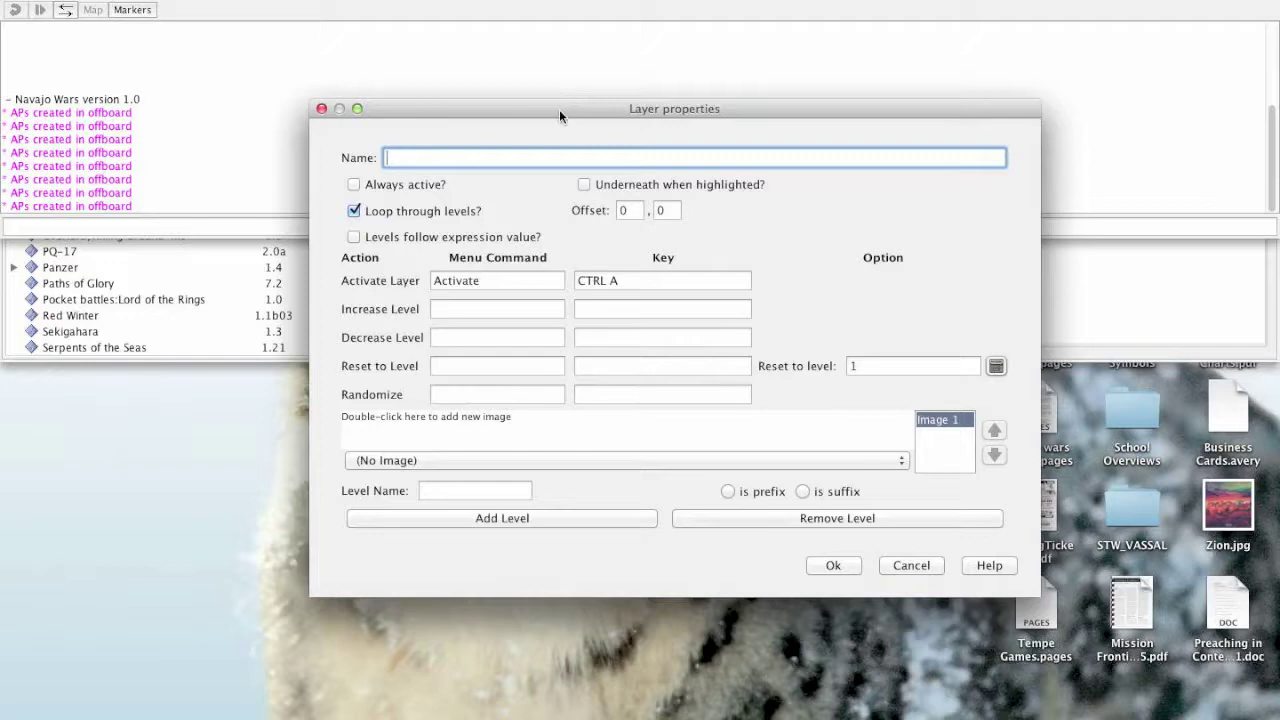
mouse_move(559, 109)
left_mouse_down()
mouse_move(516, 188)
mouse_move(487, 128)
mouse_move(560, 114)
left_mouse_up()
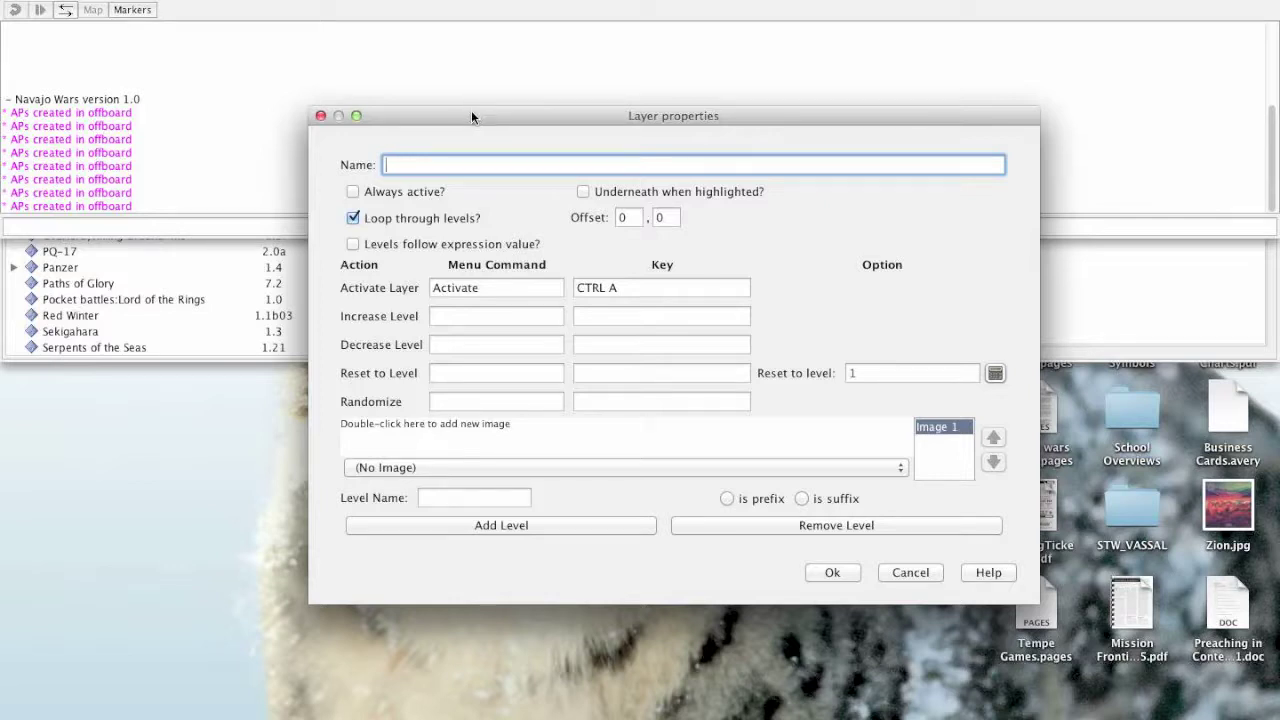
type("Flips Counter Over")
Make the Flips Counter Over layer always active
left_click(352, 192)
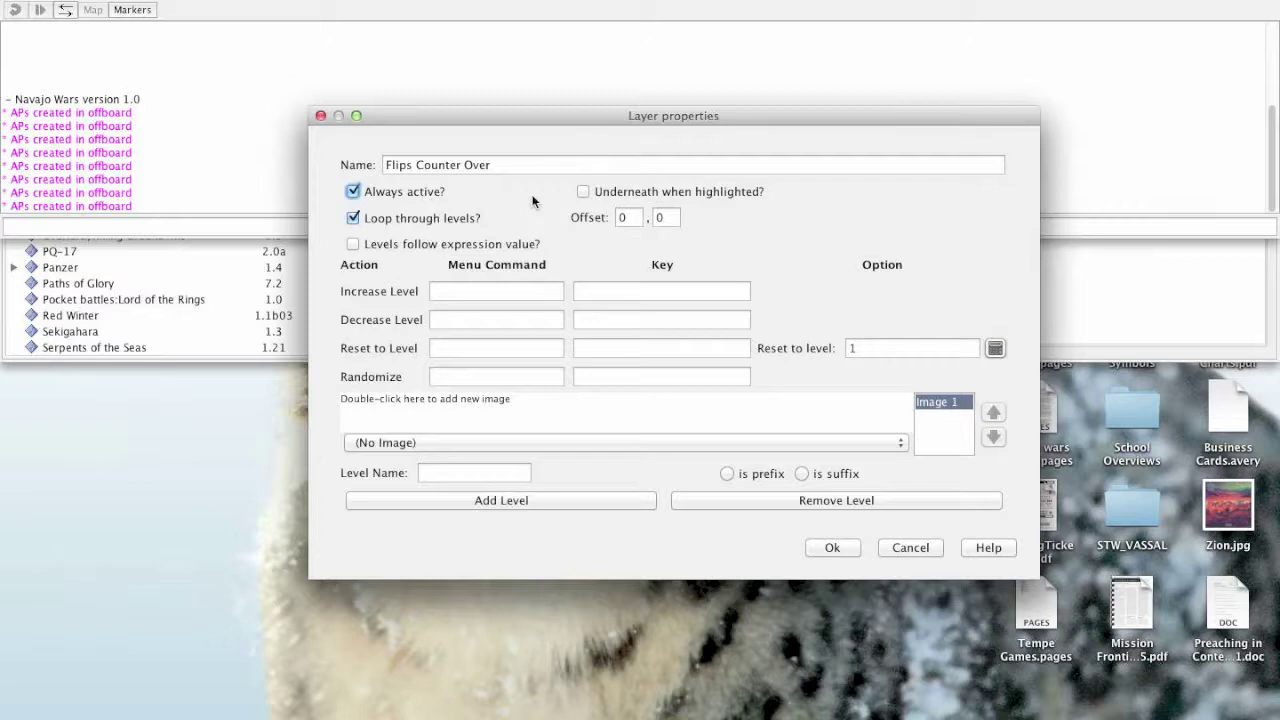
left_click(371, 191)
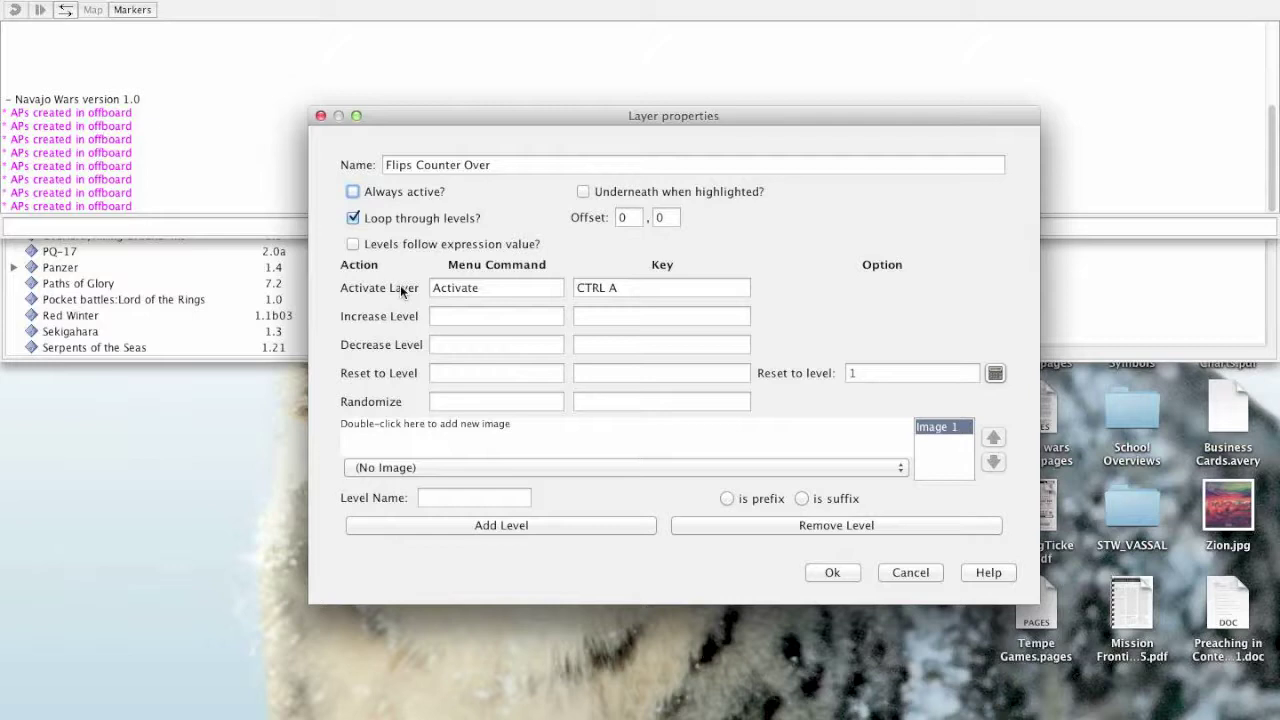
left_click(385, 198)
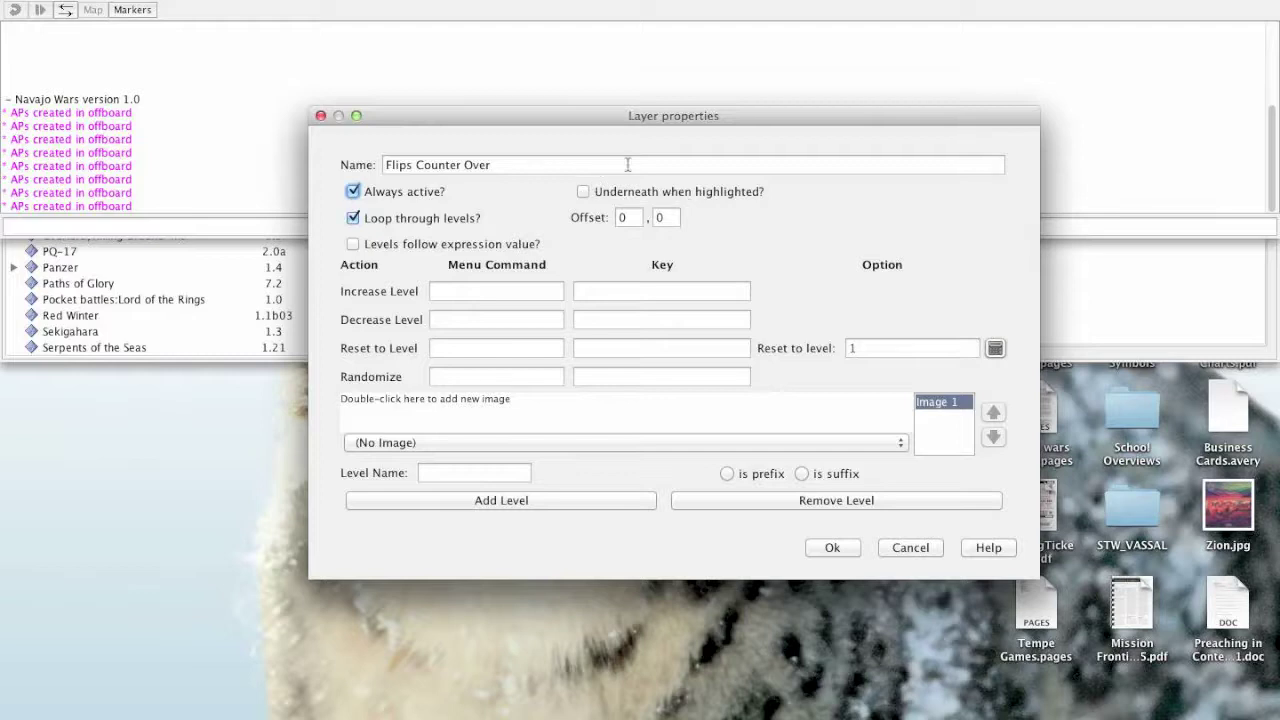
left_click(666, 225)
Set the layer's Increase Level menu command to "Flip" with the key CTRL F
left_click(448, 289)
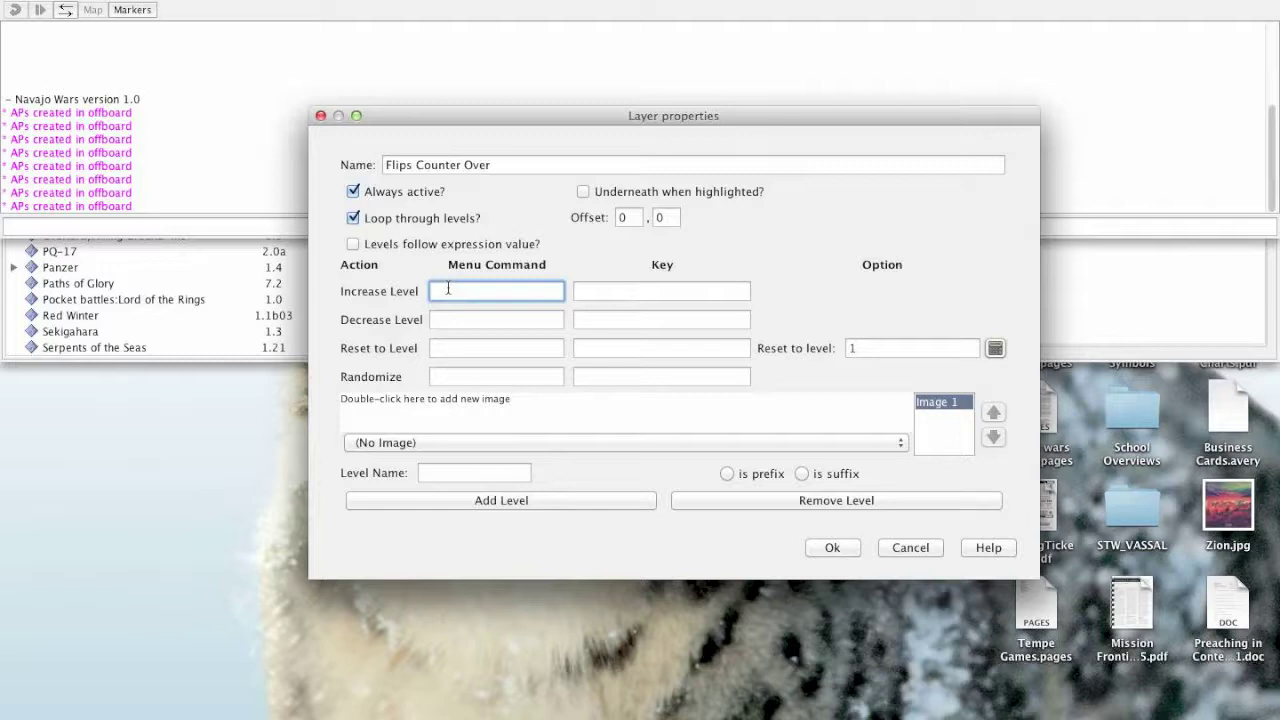
type("Flip")
double_click(437, 291)
left_click(435, 316)
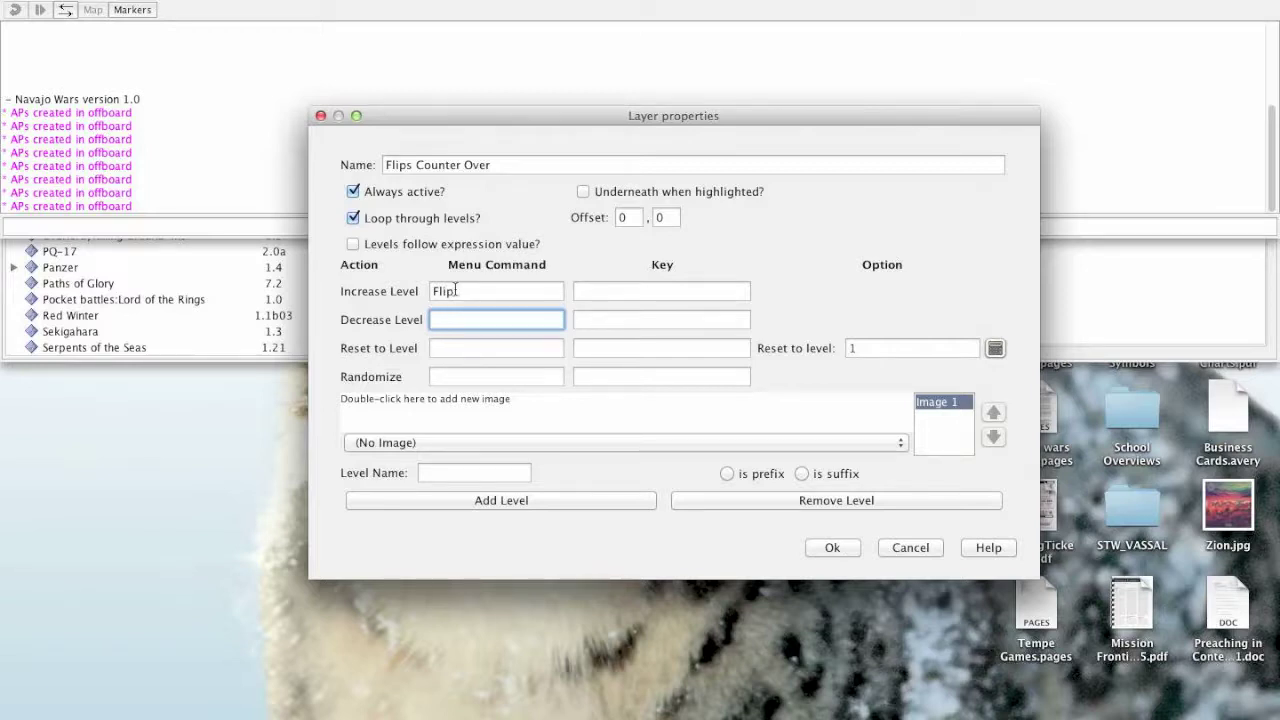
double_click(455, 290)
left_click(585, 291)
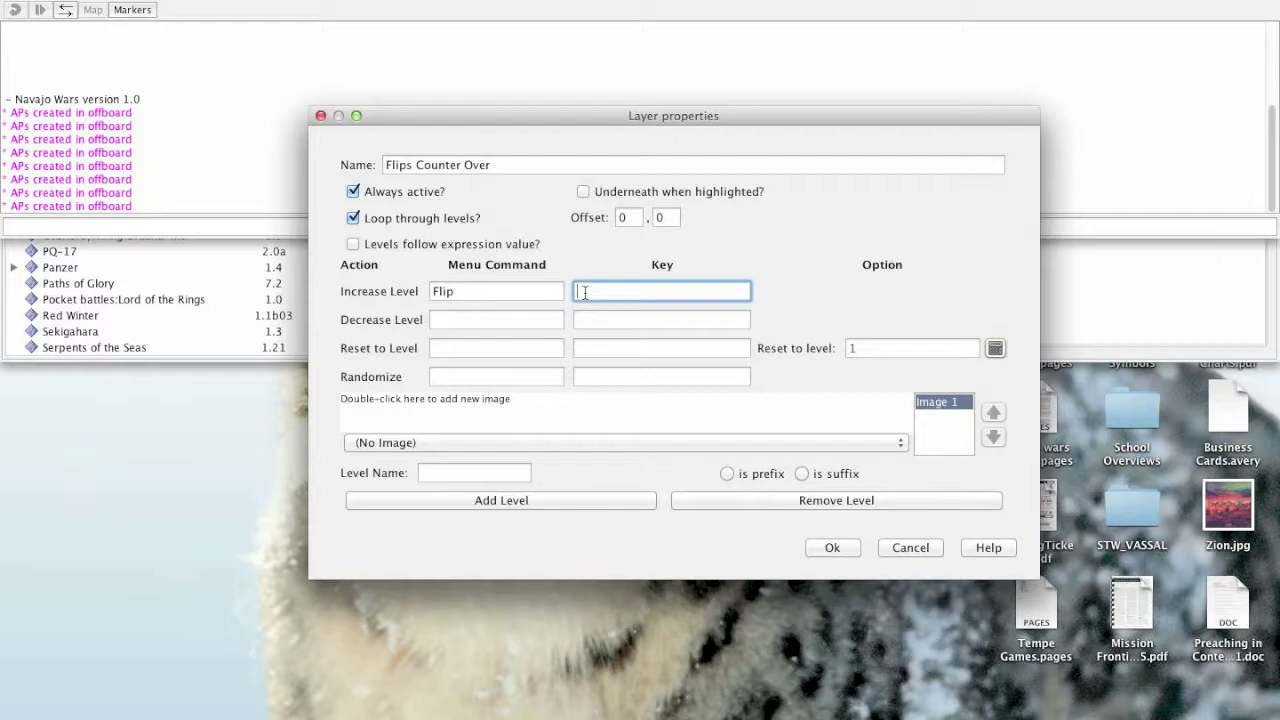
key("ctrl+f")
left_click(940, 427)
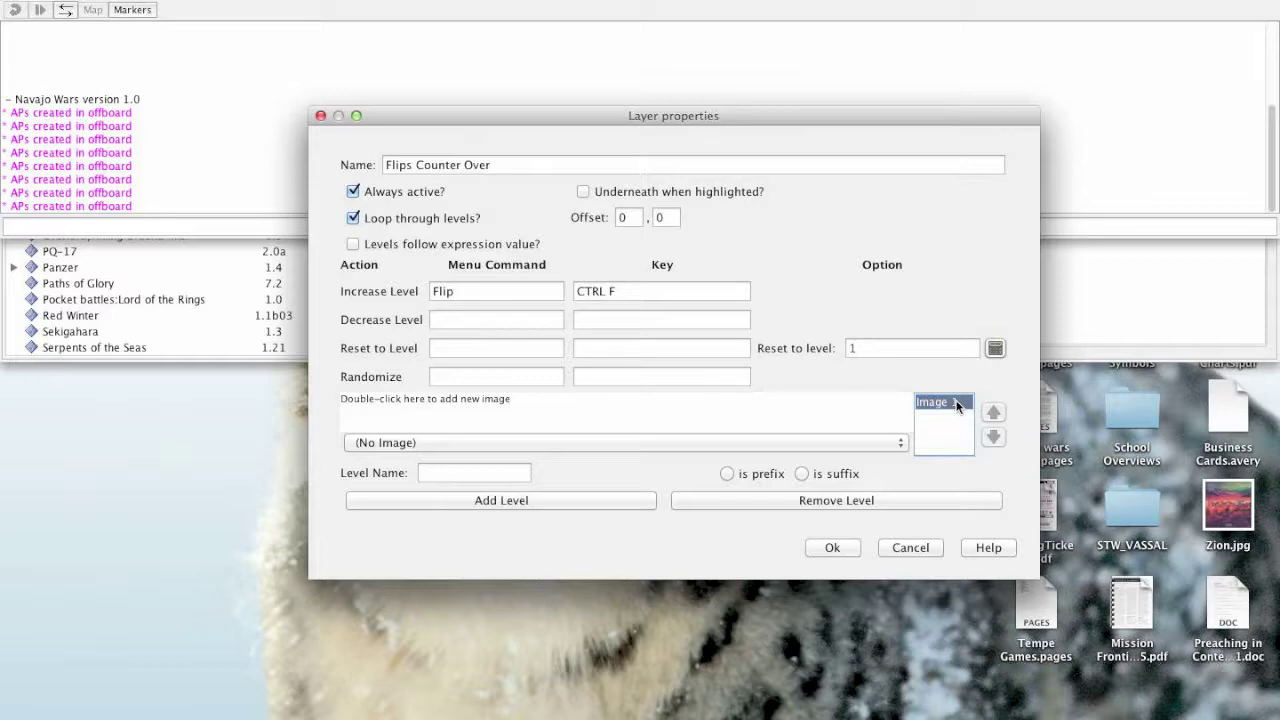
left_click_drag(735, 112, 715, 416)
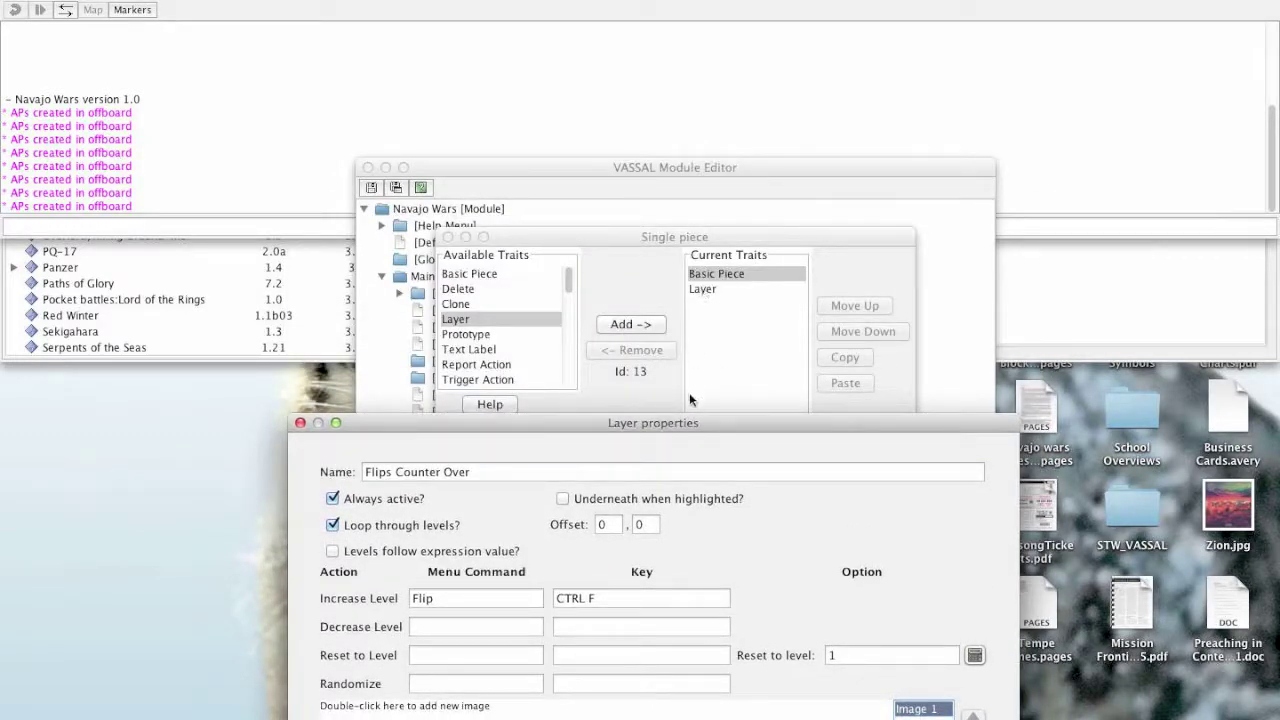
left_click_drag(686, 425, 706, 154)
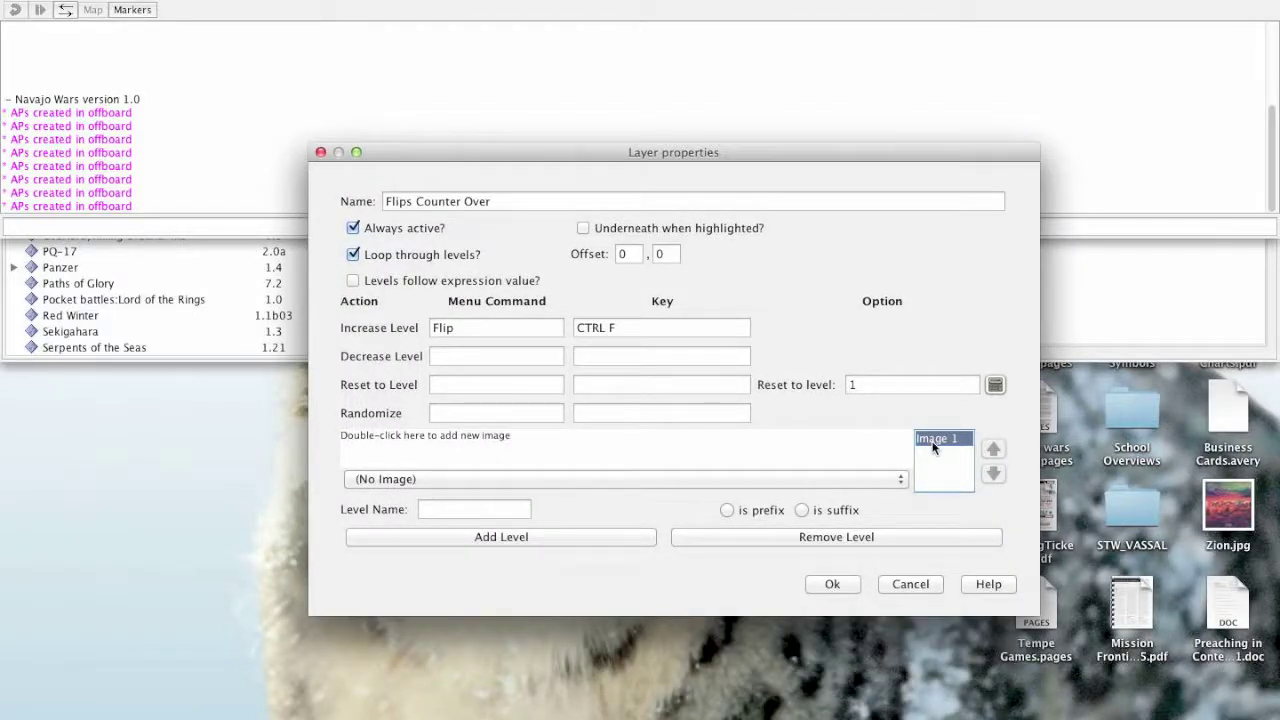
Add a second level to the Flips Counter Over layer and compare the two image levels
left_click(507, 538)
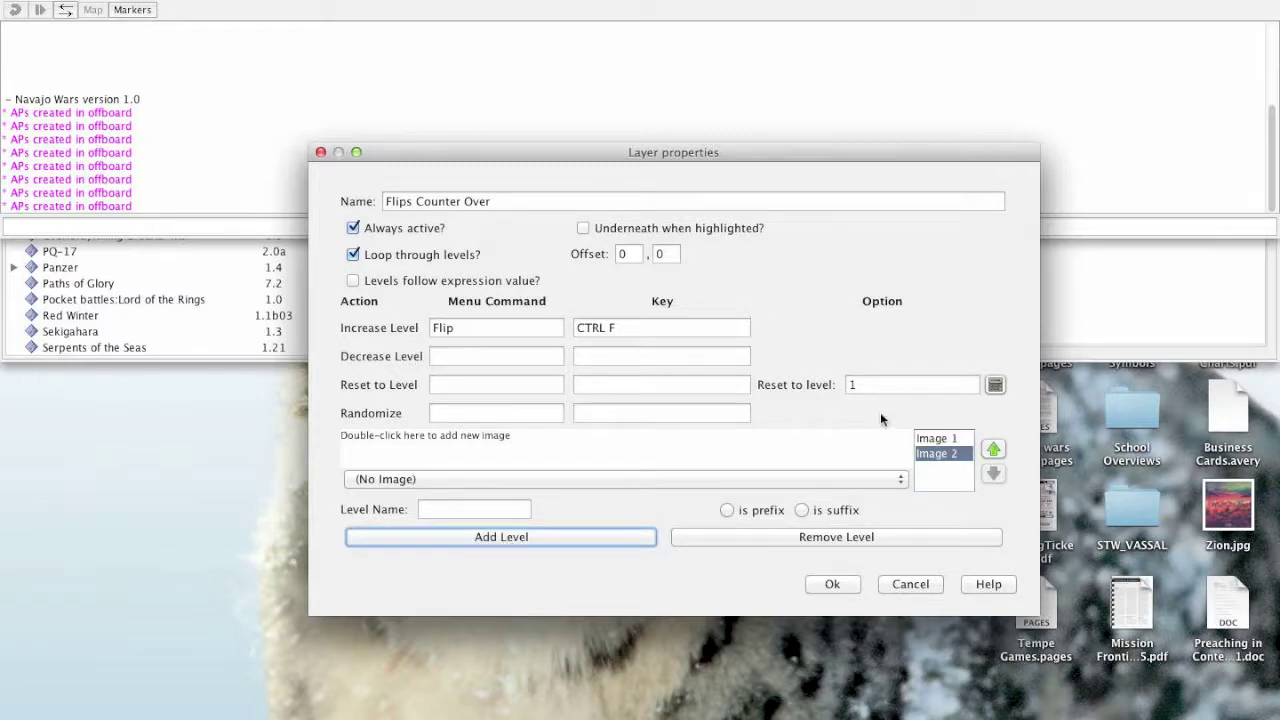
left_click(930, 440)
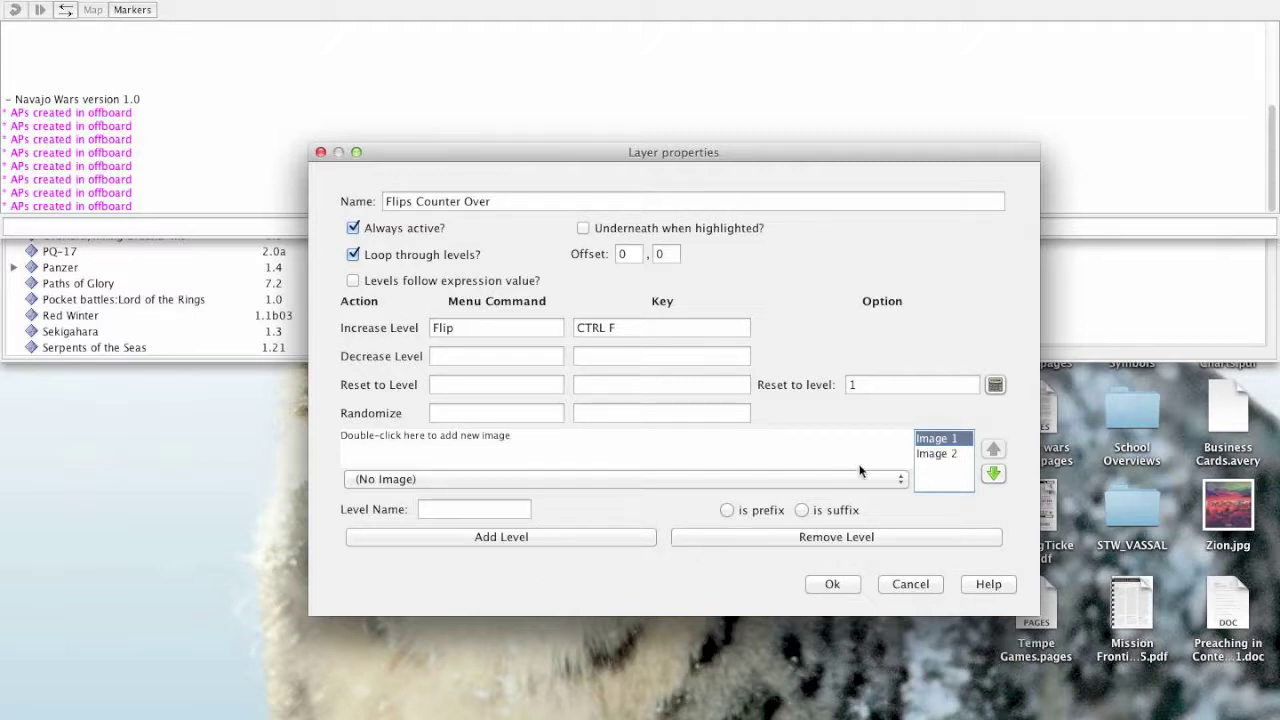
left_click(942, 453)
left_click(942, 438)
left_click(942, 454)
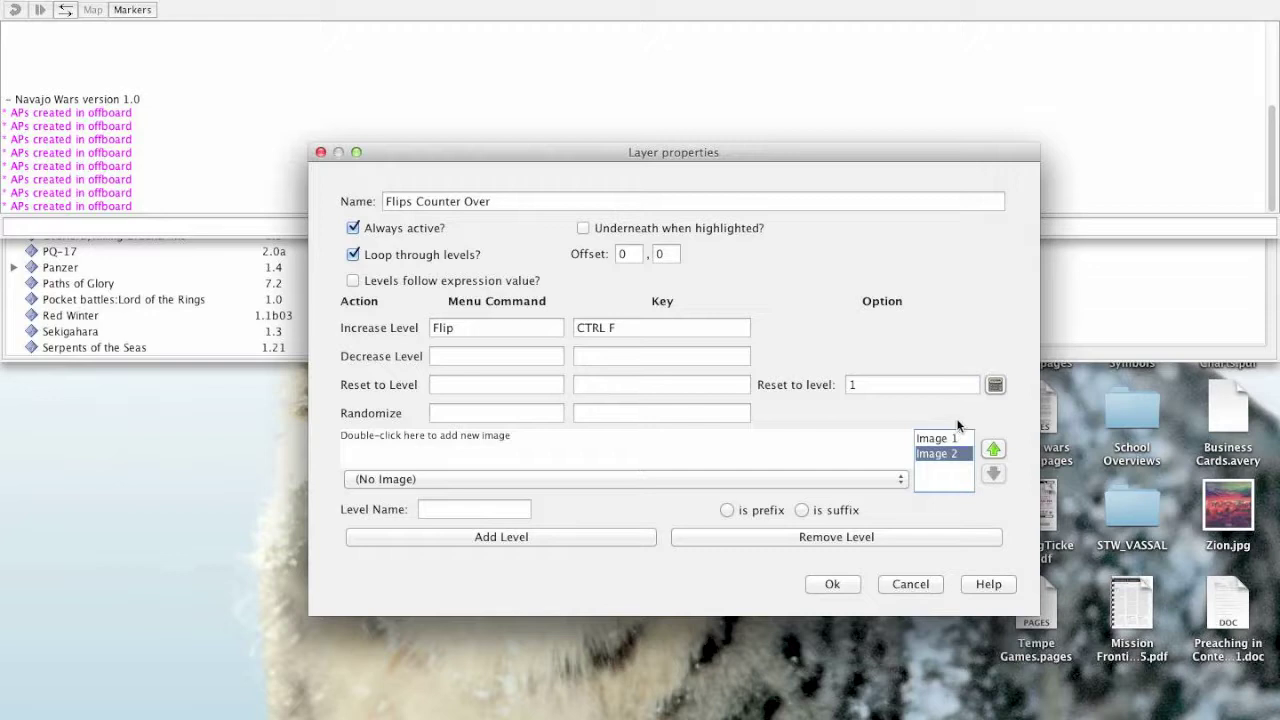
left_click(945, 438)
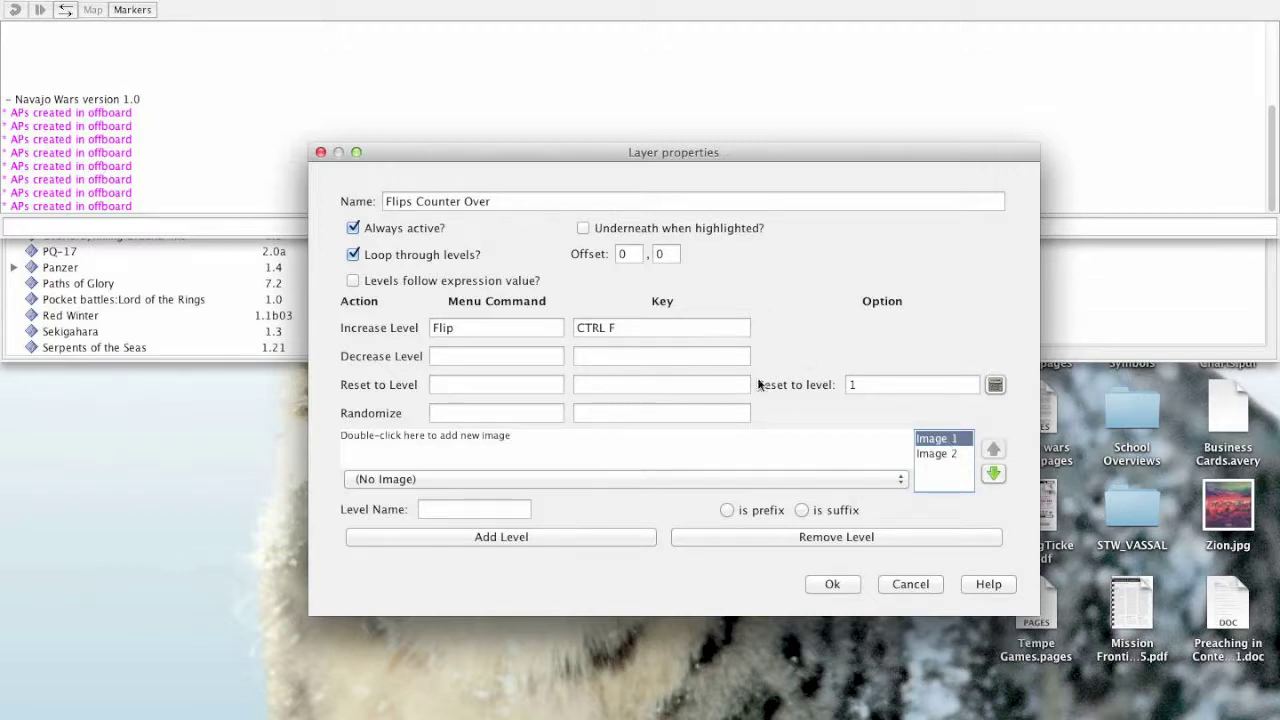
mouse_move(726, 150)
left_mouse_down()
mouse_move(760, 385)
mouse_move(808, 423)
mouse_move(726, 165)
left_mouse_up()
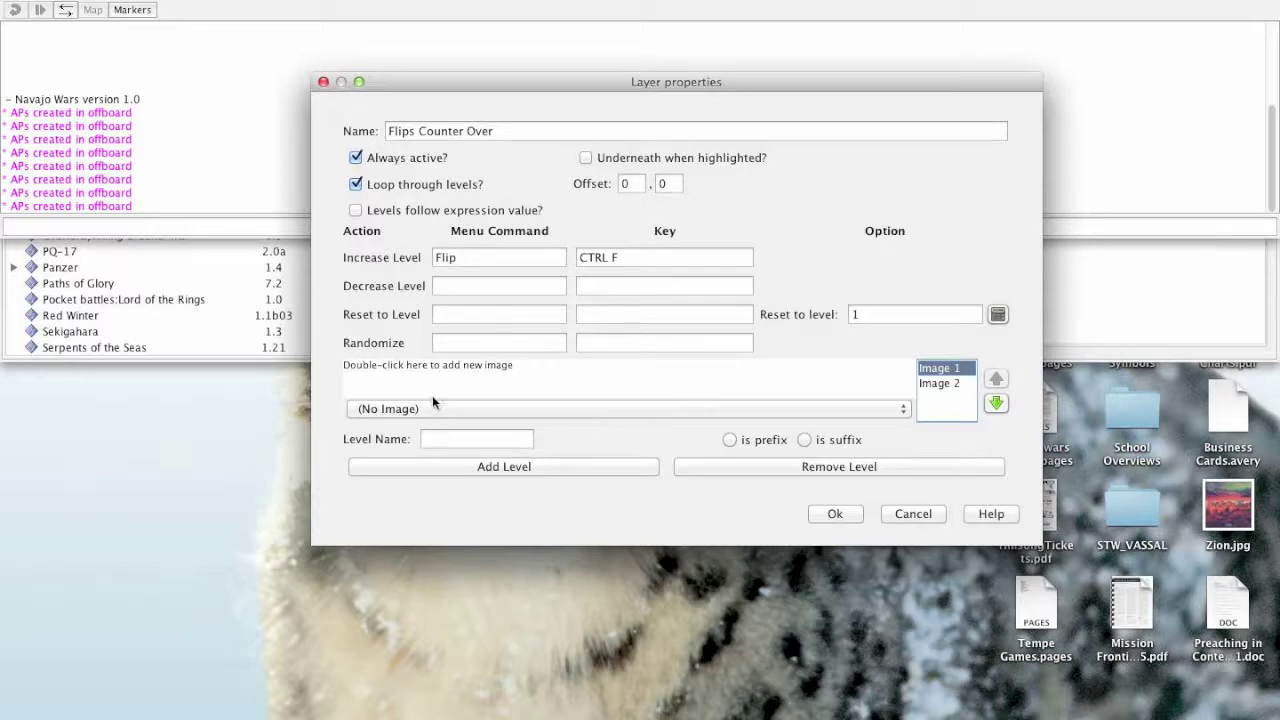
Give the layer's second level the image Marker_APs +10.png, leaving the first level without an image
left_click(944, 385)
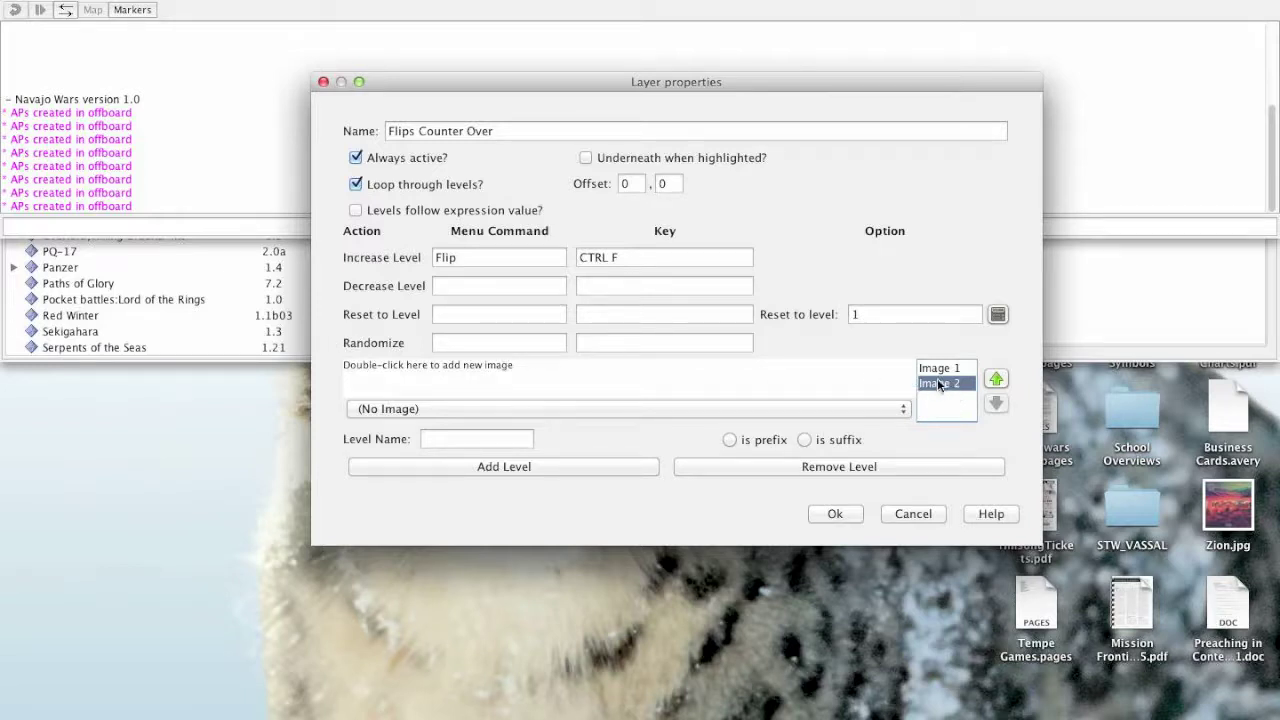
double_click(512, 380)
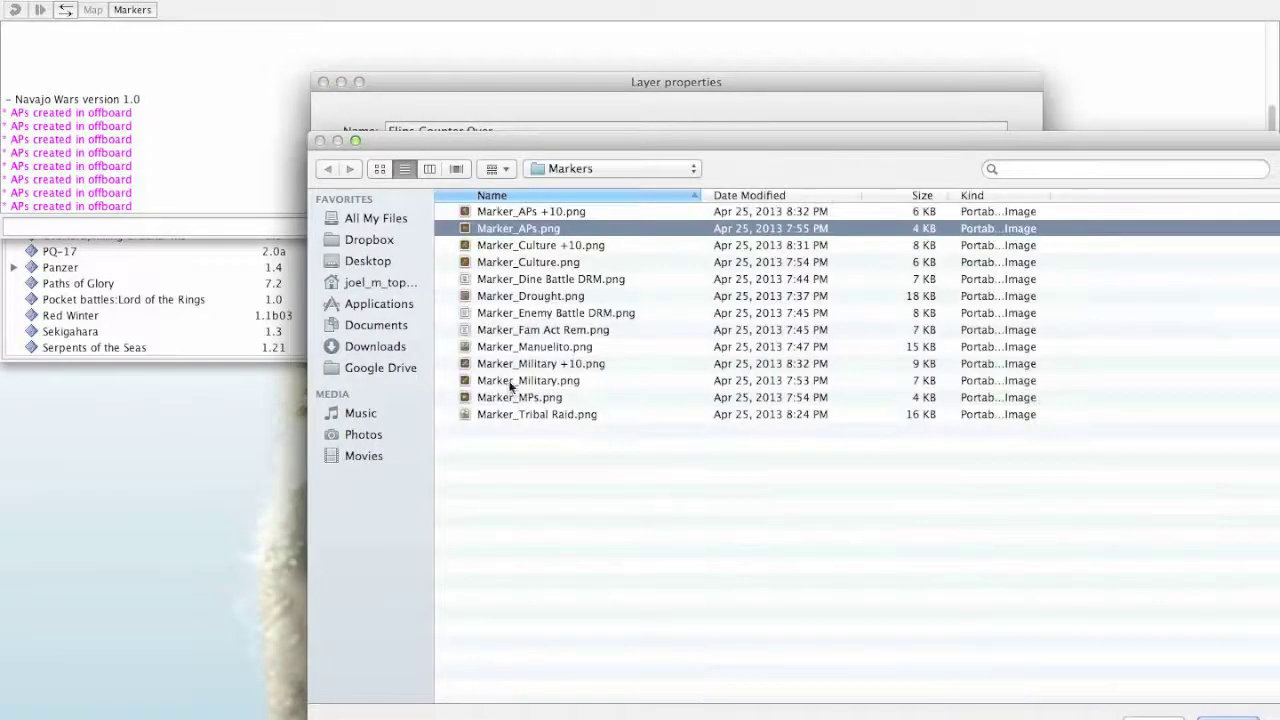
double_click(494, 213)
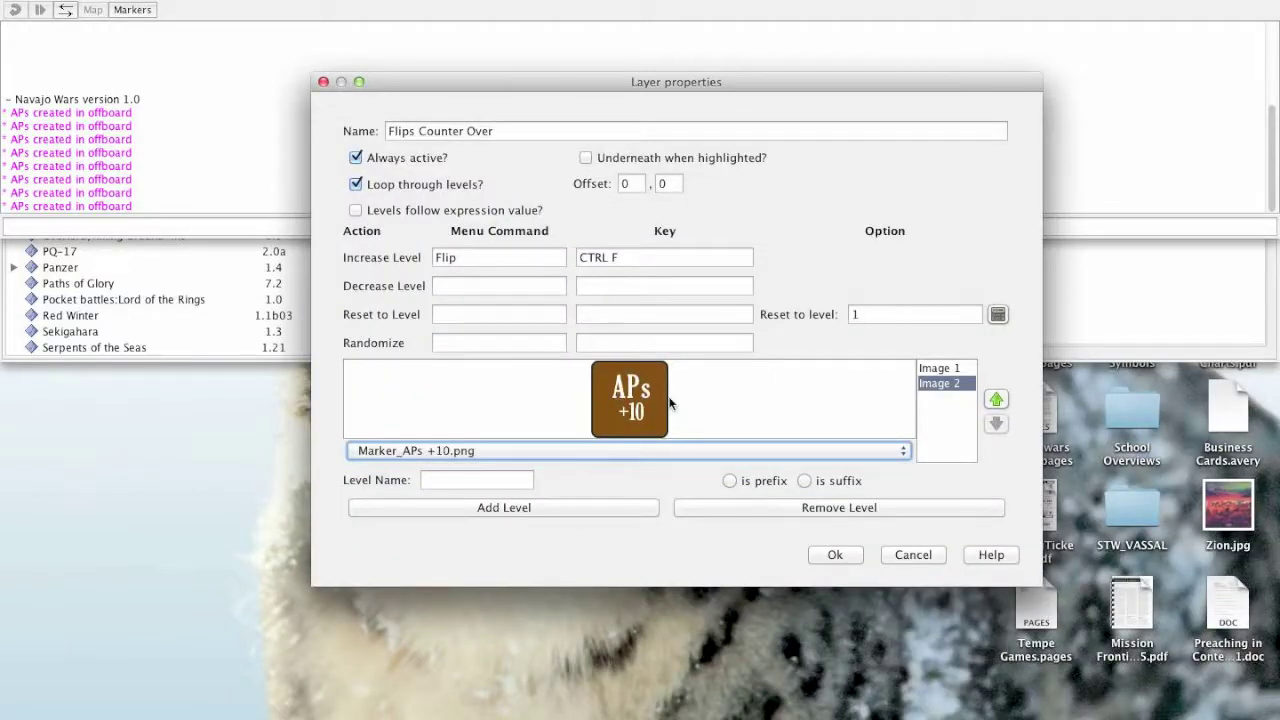
left_click(464, 481)
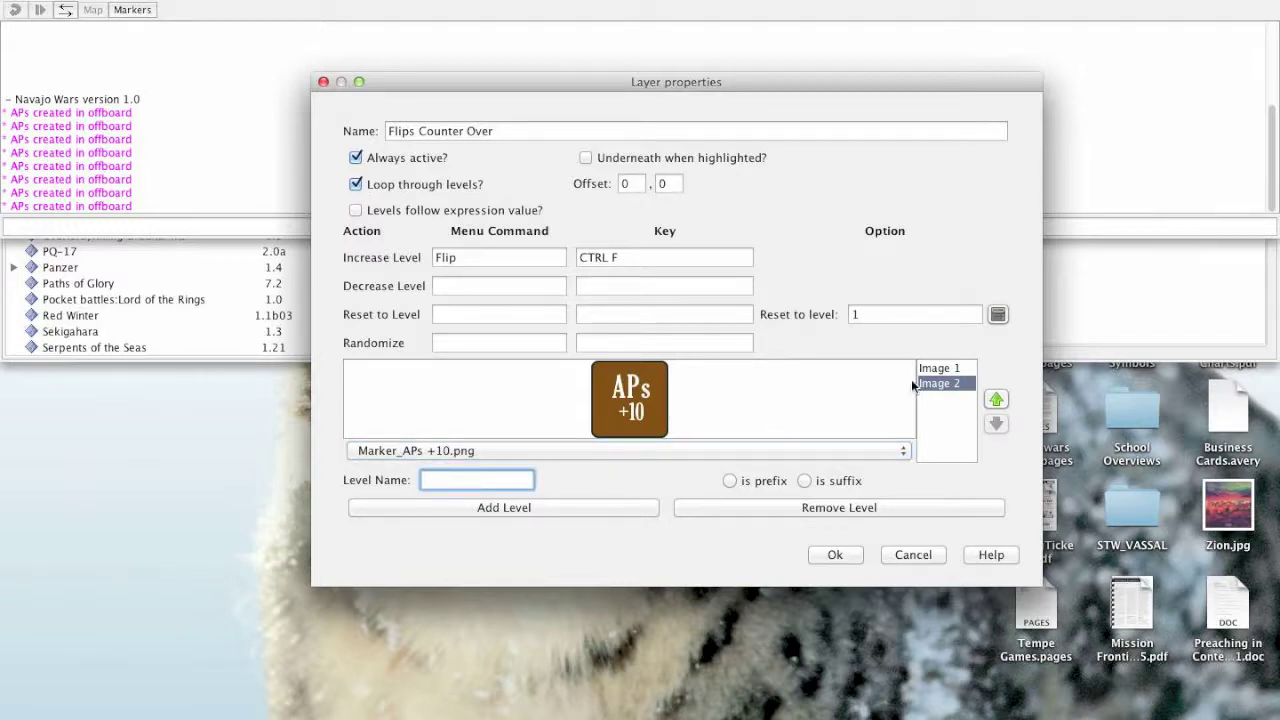
left_click(938, 369)
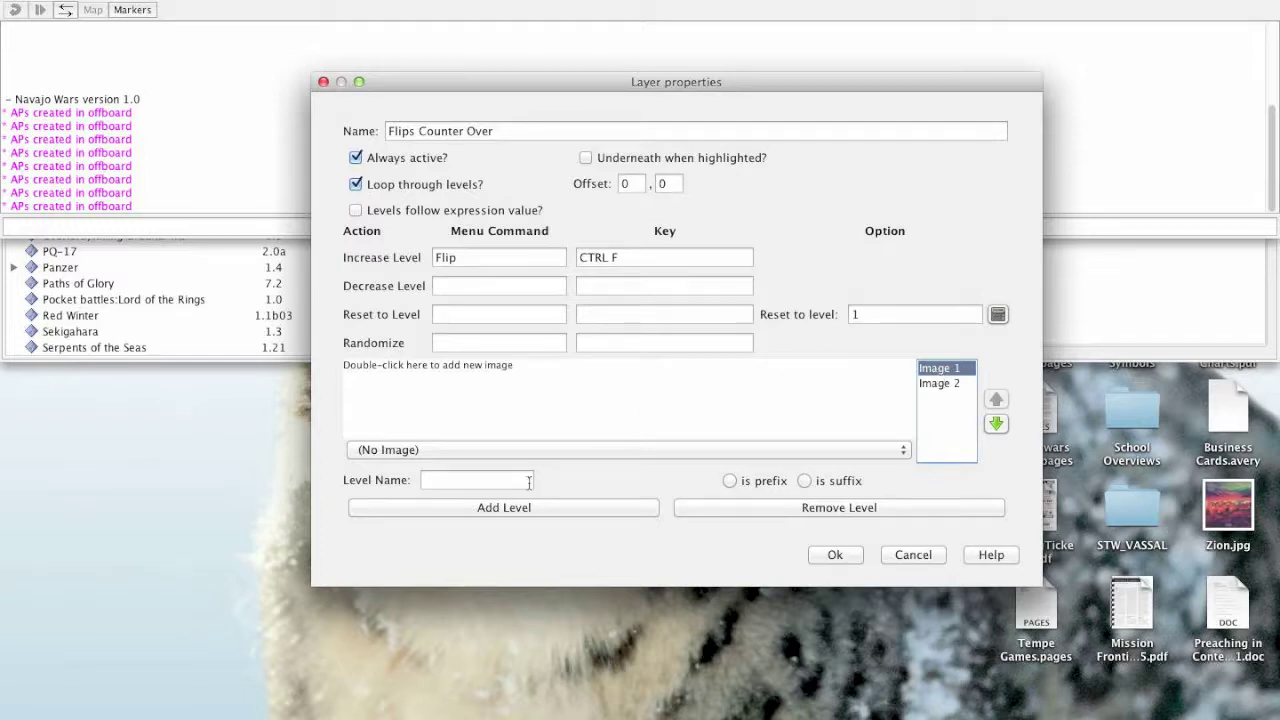
left_click(460, 480)
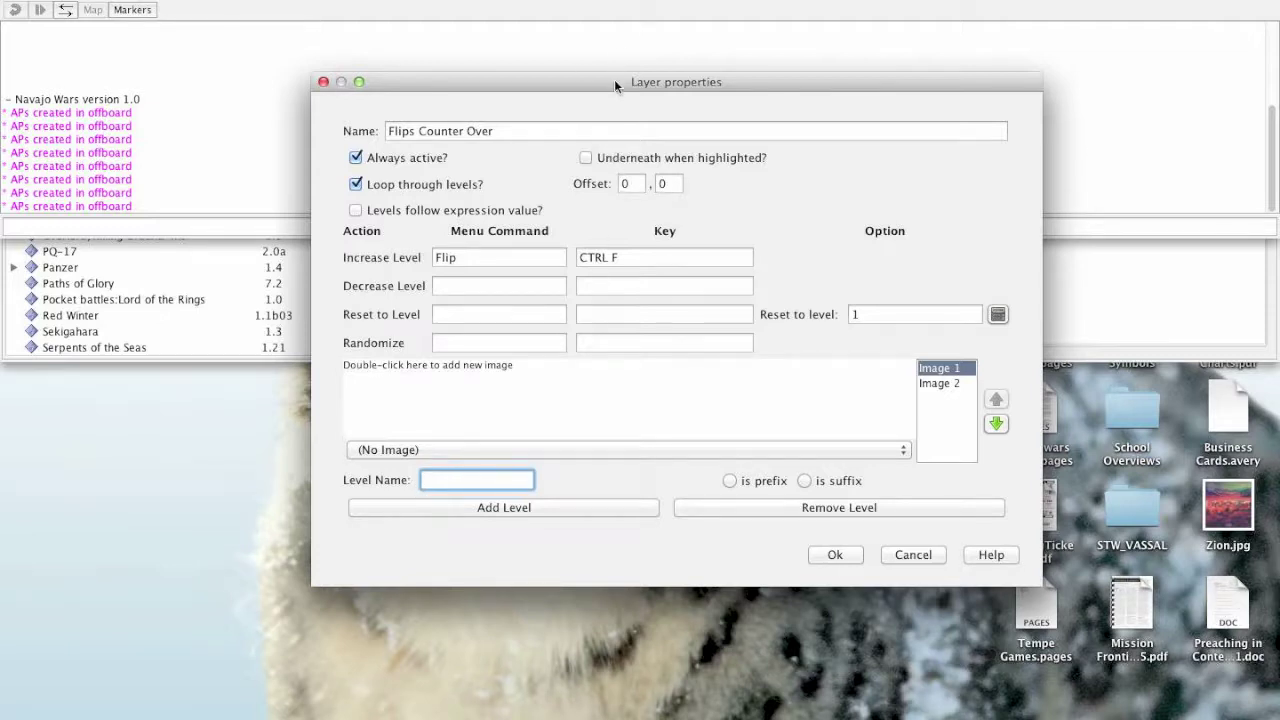
left_click_drag(614, 80, 569, 362)
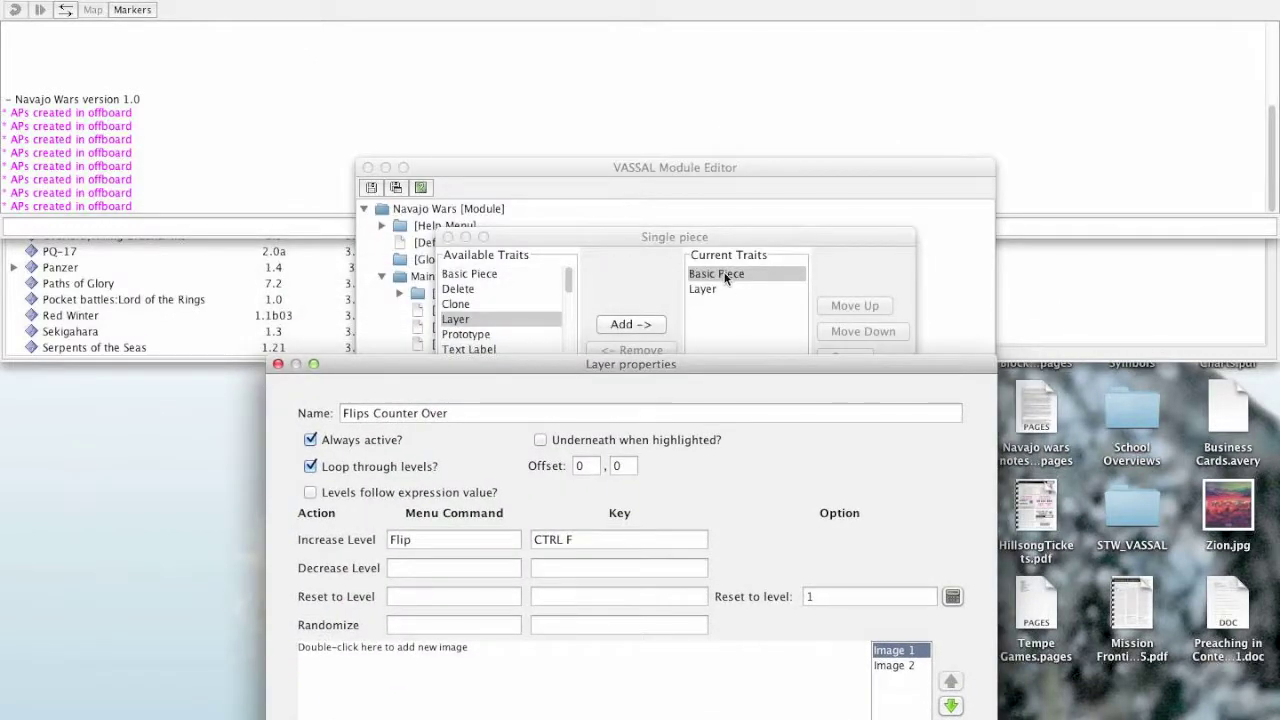
left_click_drag(696, 360, 726, 83)
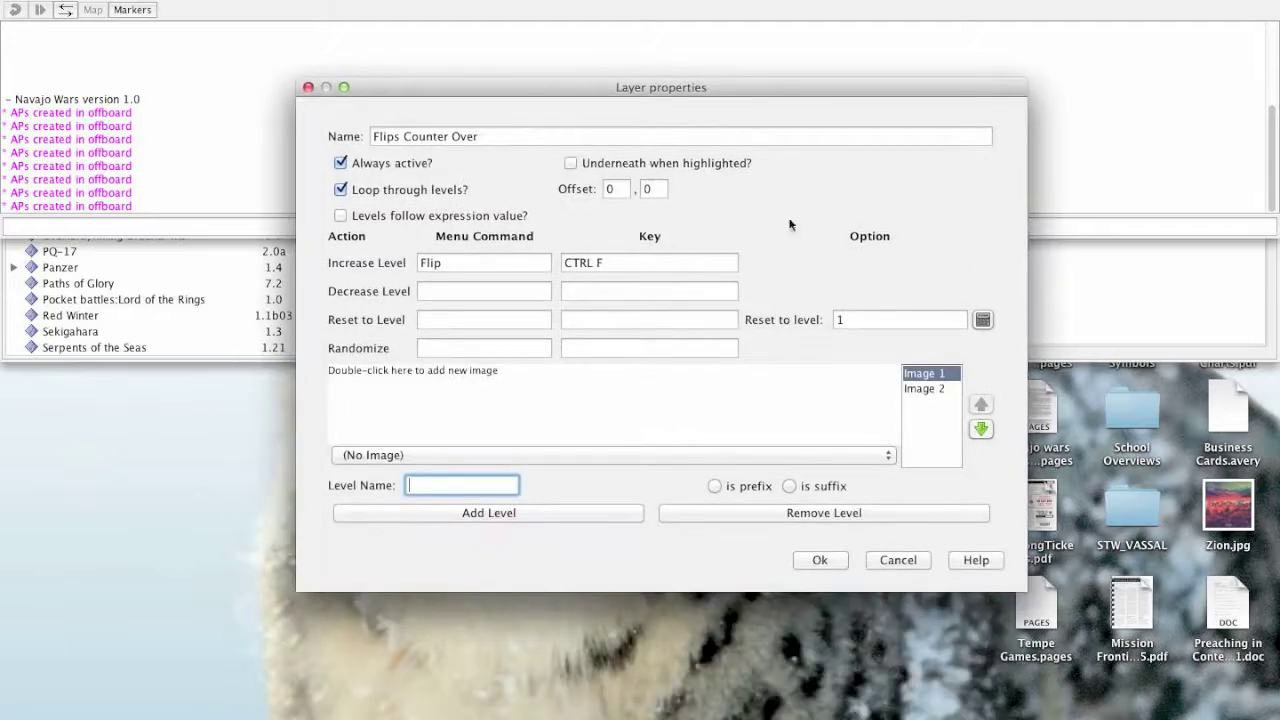
left_click(925, 390)
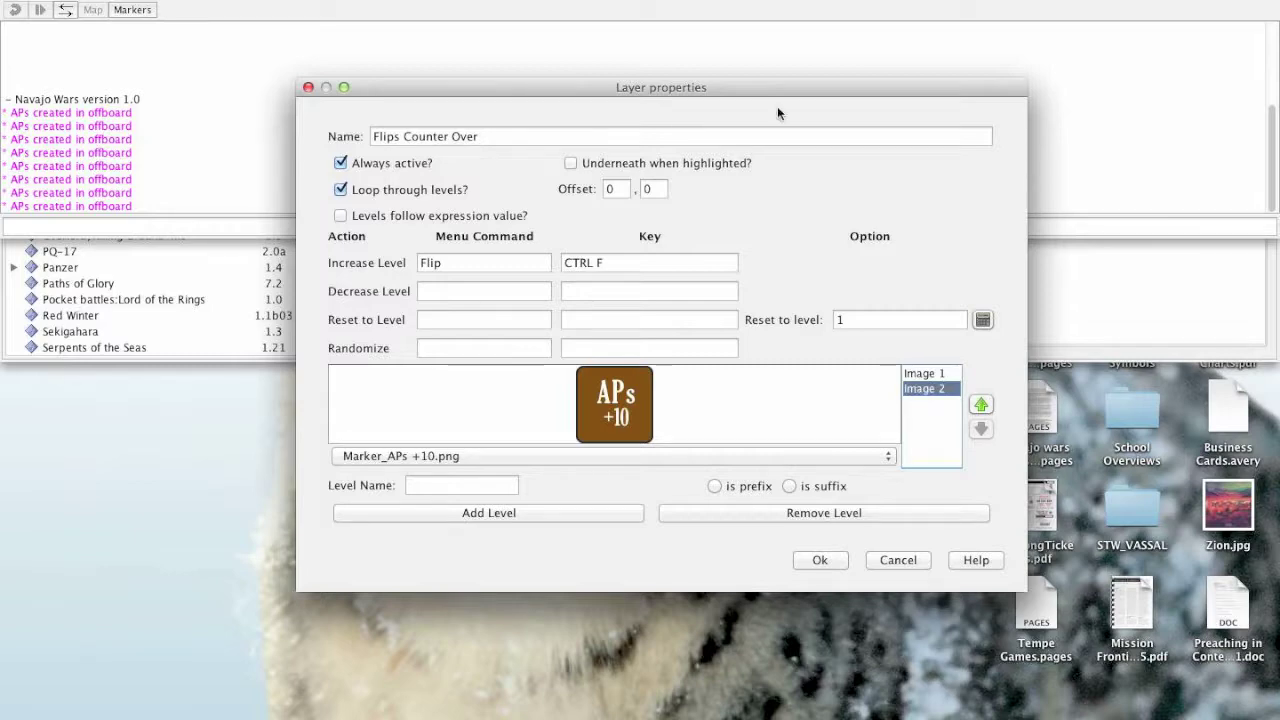
left_click_drag(770, 90, 661, 100)
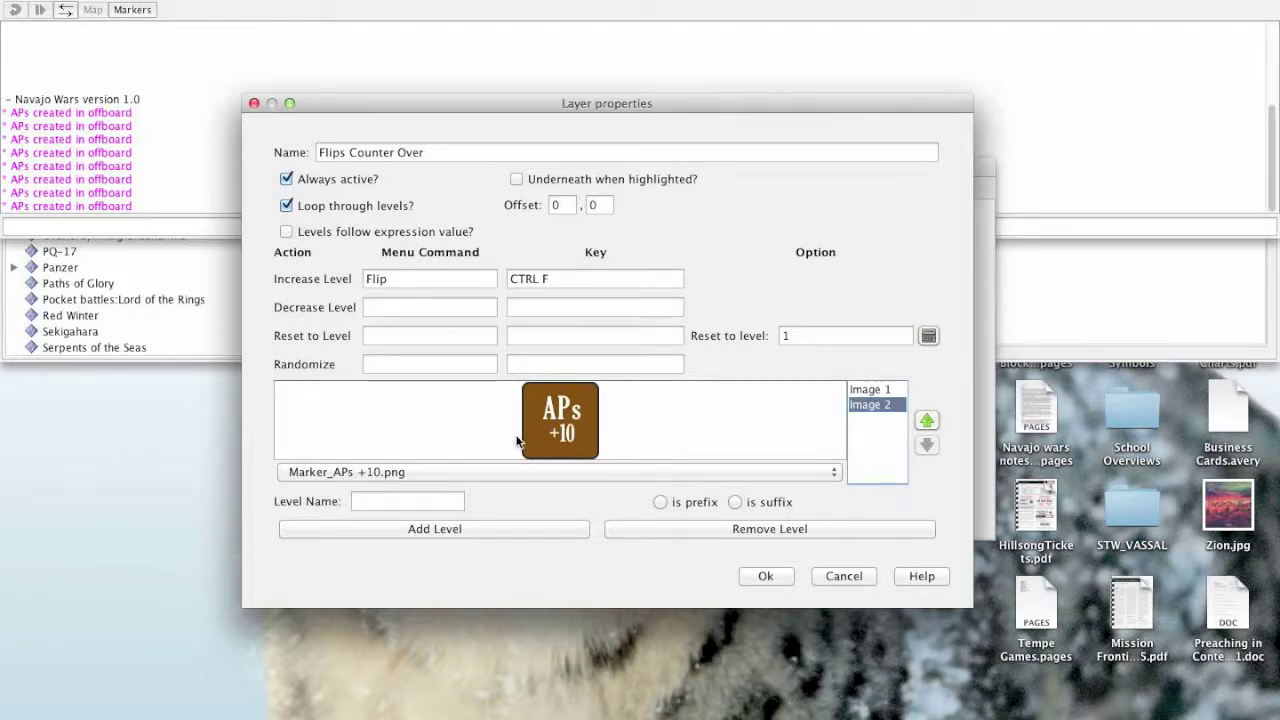
left_click(411, 503)
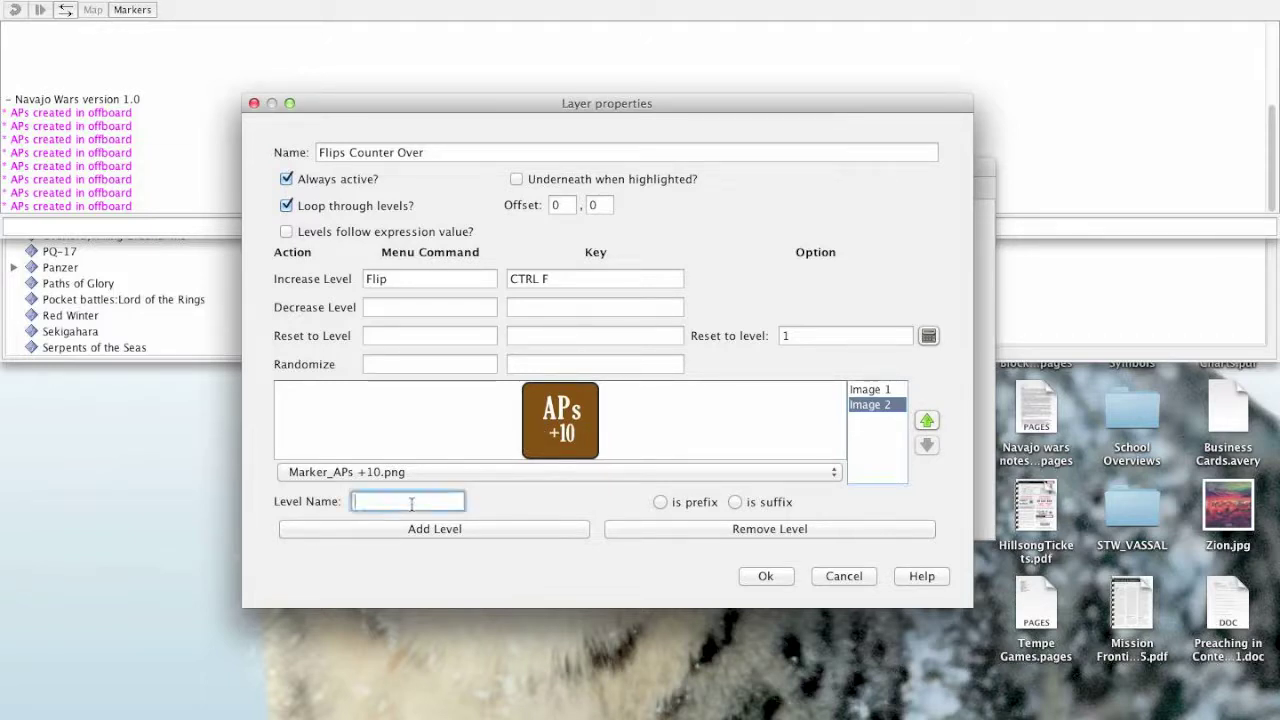
type("APs ")
type("+10")
key("BackSpace")
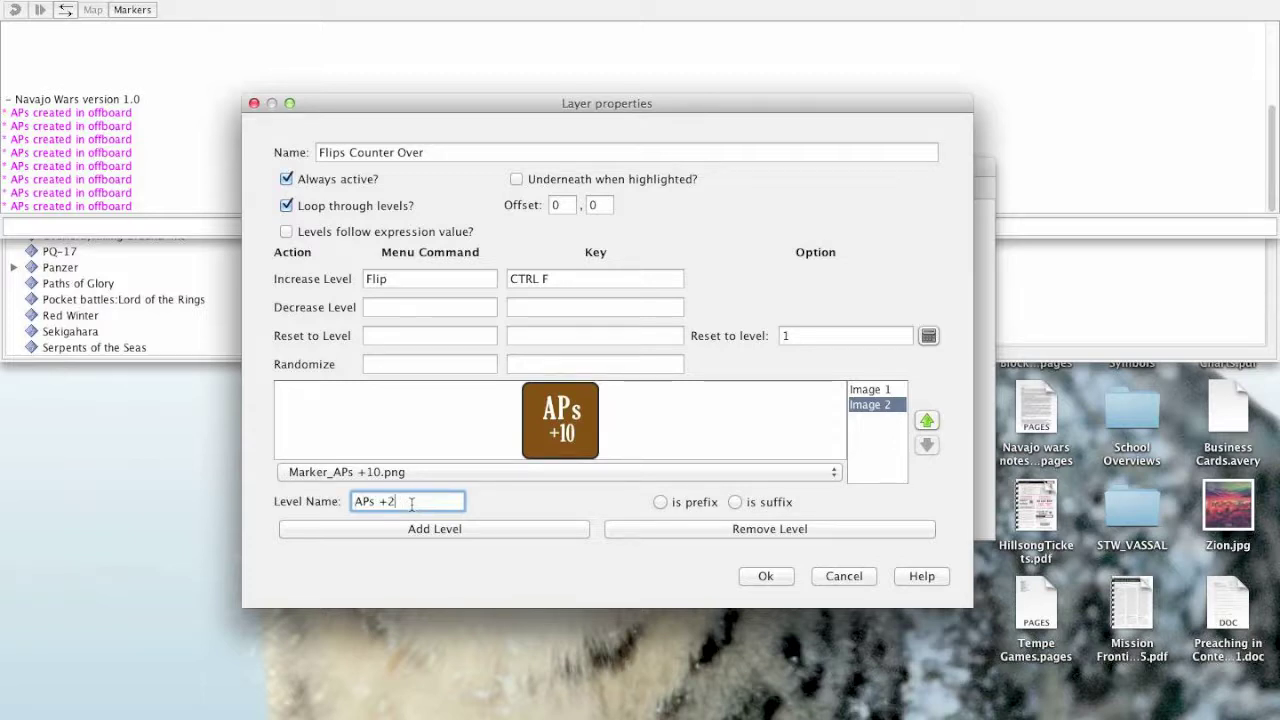
type("0")
Name the layer's second level "+10", make that name a suffix, and accept the layer properties
left_click_drag(423, 500, 309, 487)
key("BackSpace")
type("+10")
left_click(734, 502)
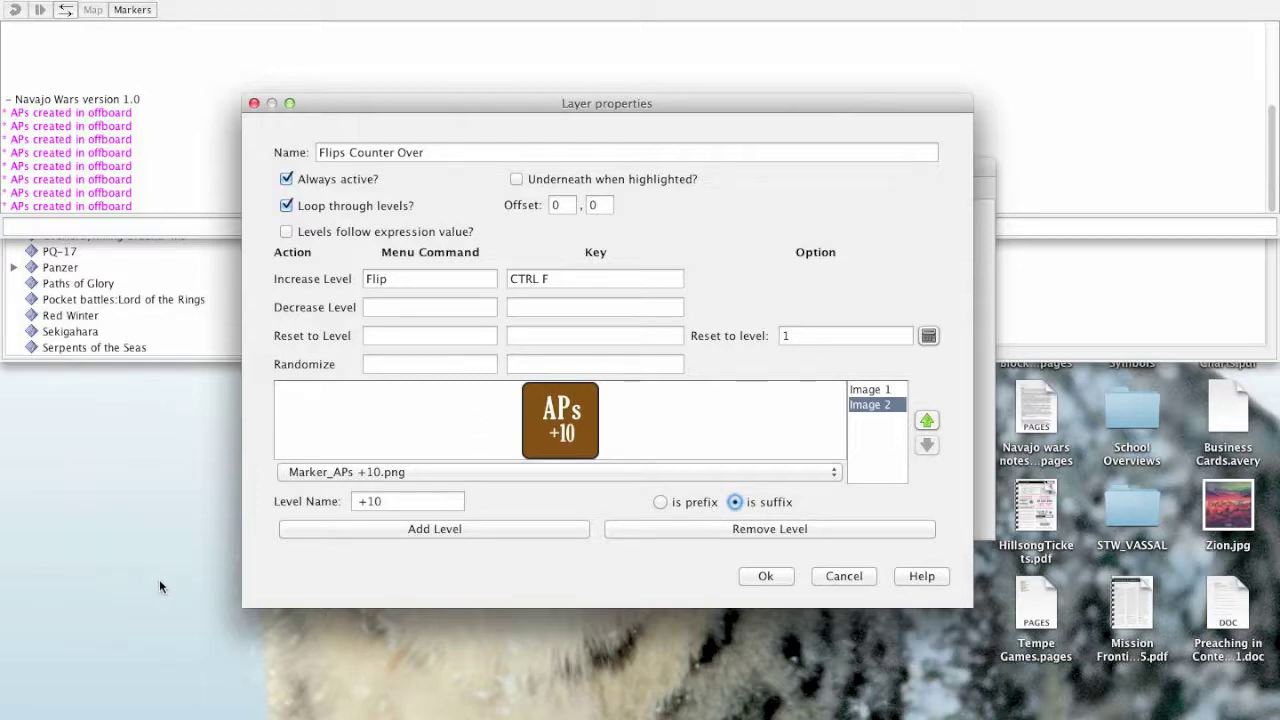
left_click(388, 501)
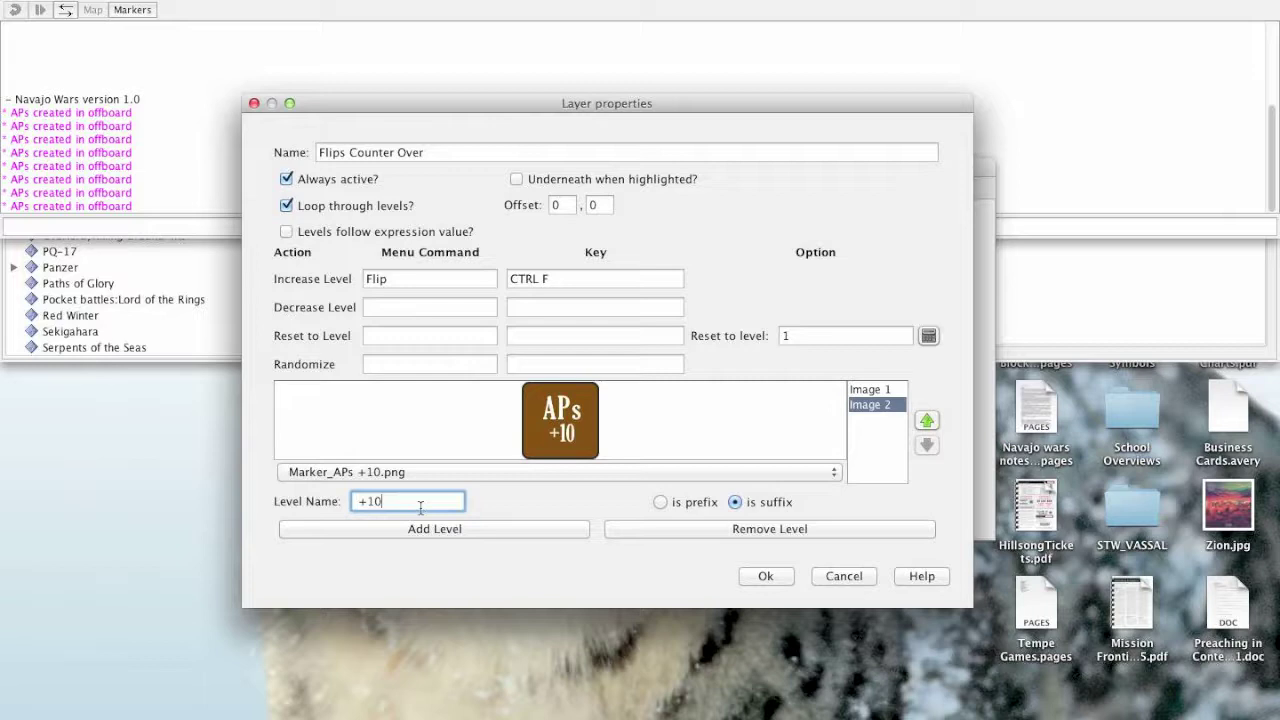
left_click(762, 577)
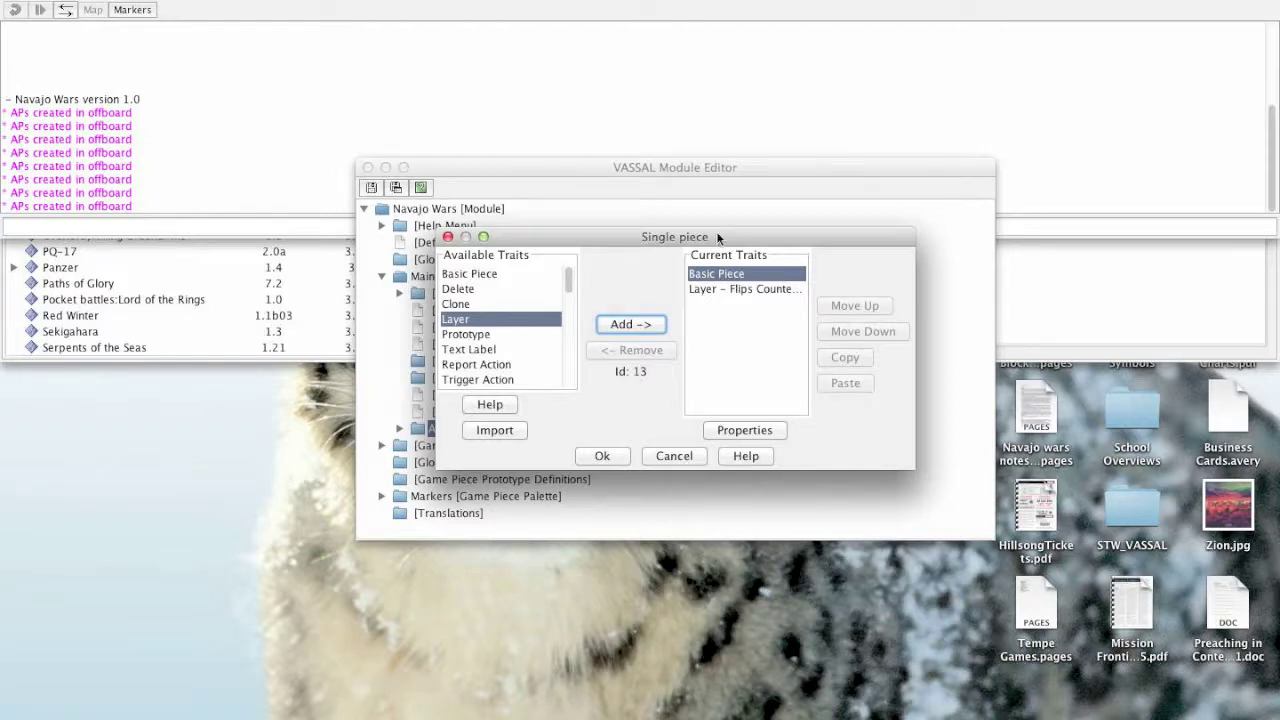
Widen the trait window to read the full layer name and accept the APs piece definition
left_click_drag(716, 231, 738, 282)
left_click(740, 326)
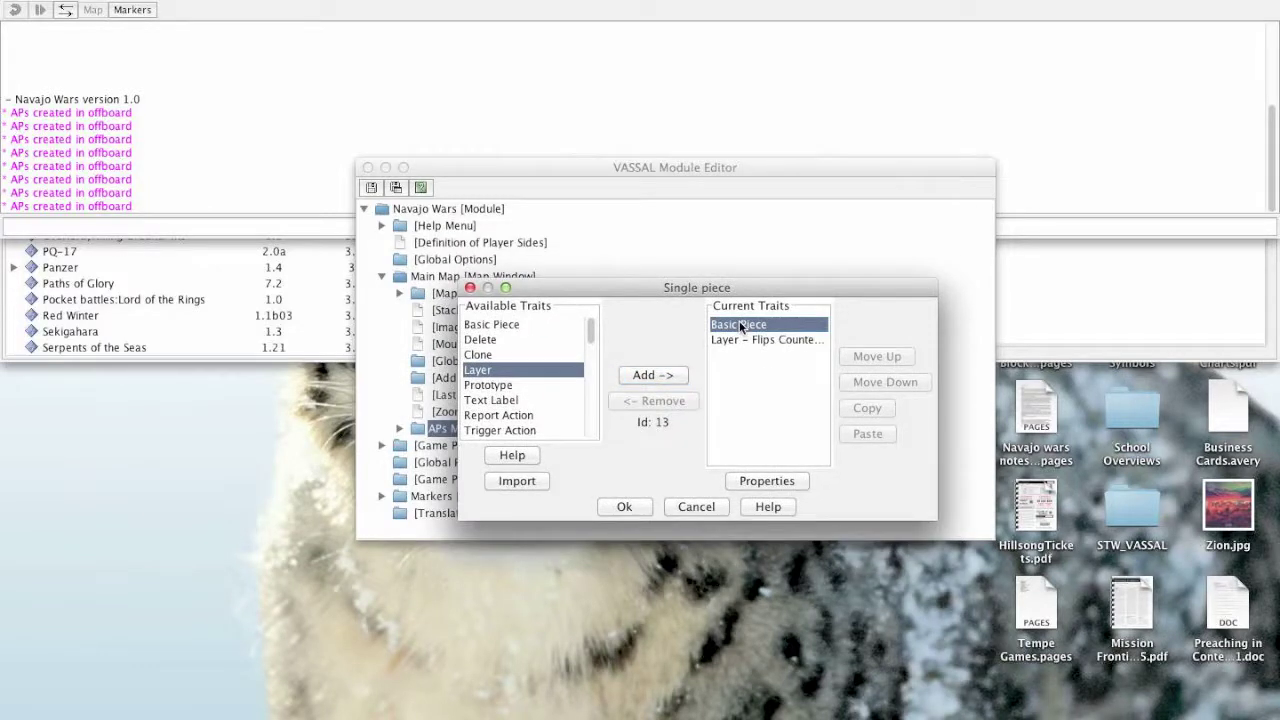
left_click(737, 339)
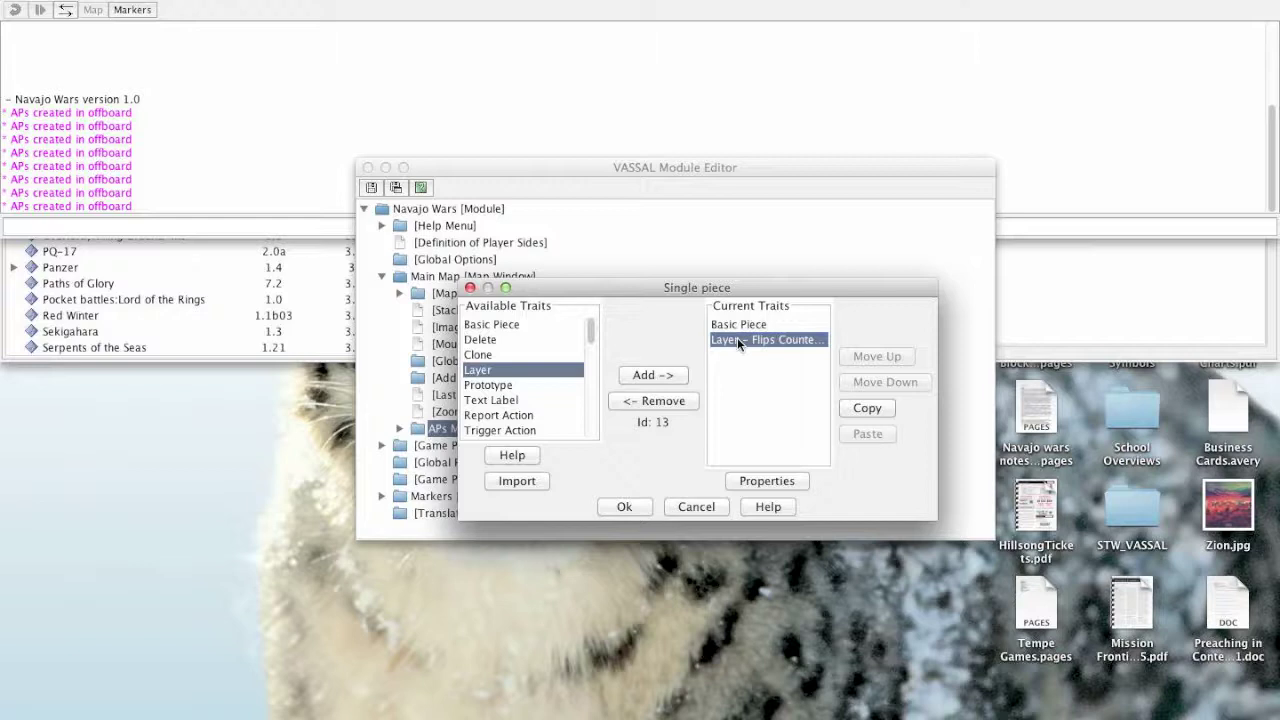
left_click_drag(940, 350, 1147, 350)
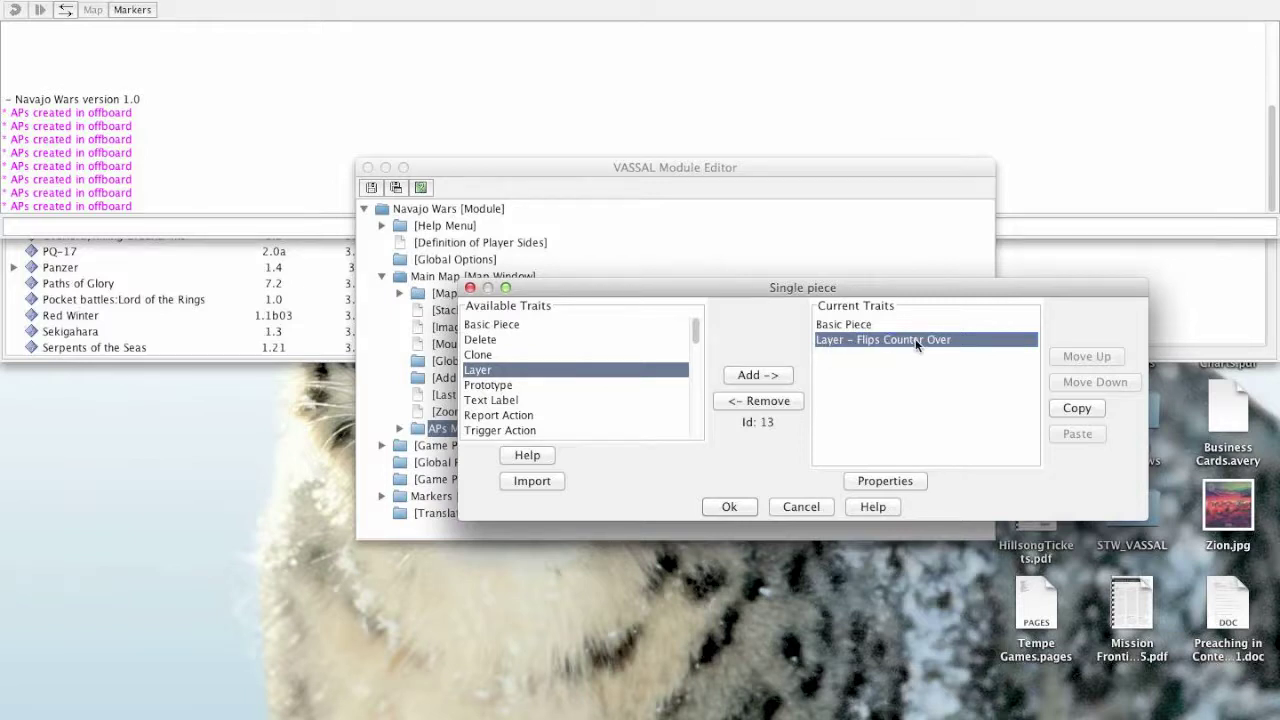
left_click(727, 507)
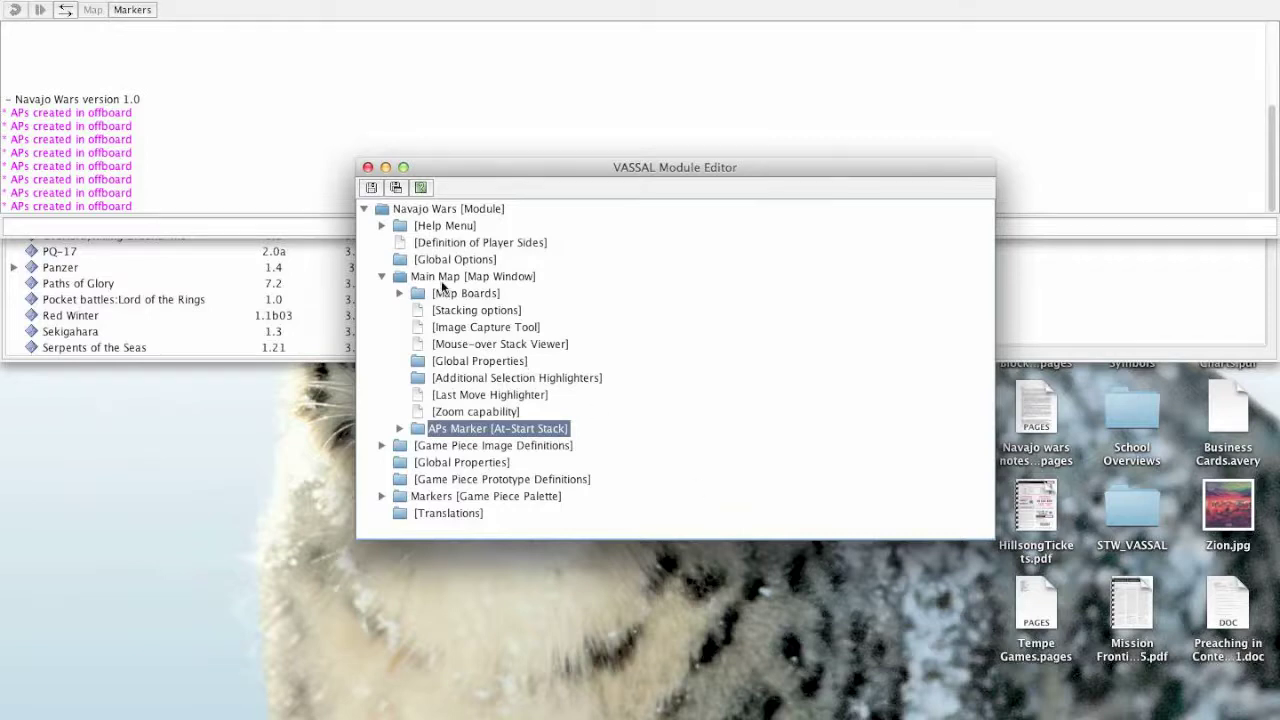
Start a new test game, joining as <observer>
left_click(278, 128)
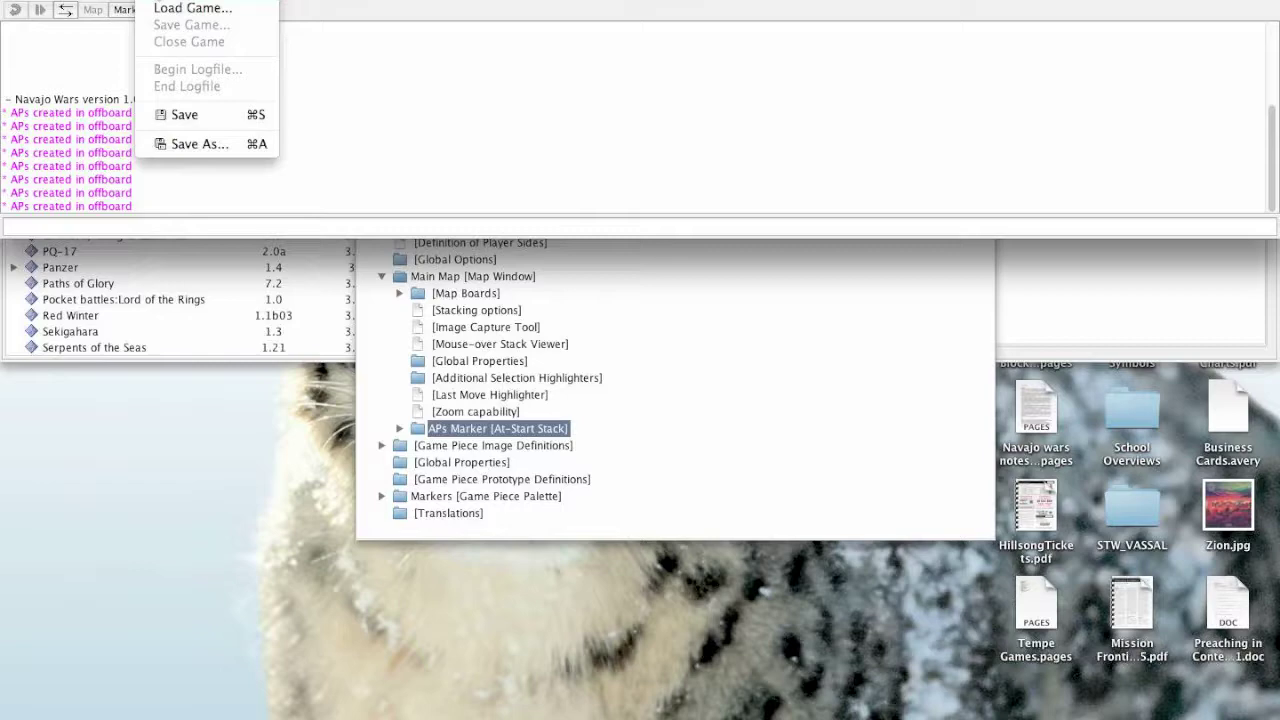
left_click(158, 3)
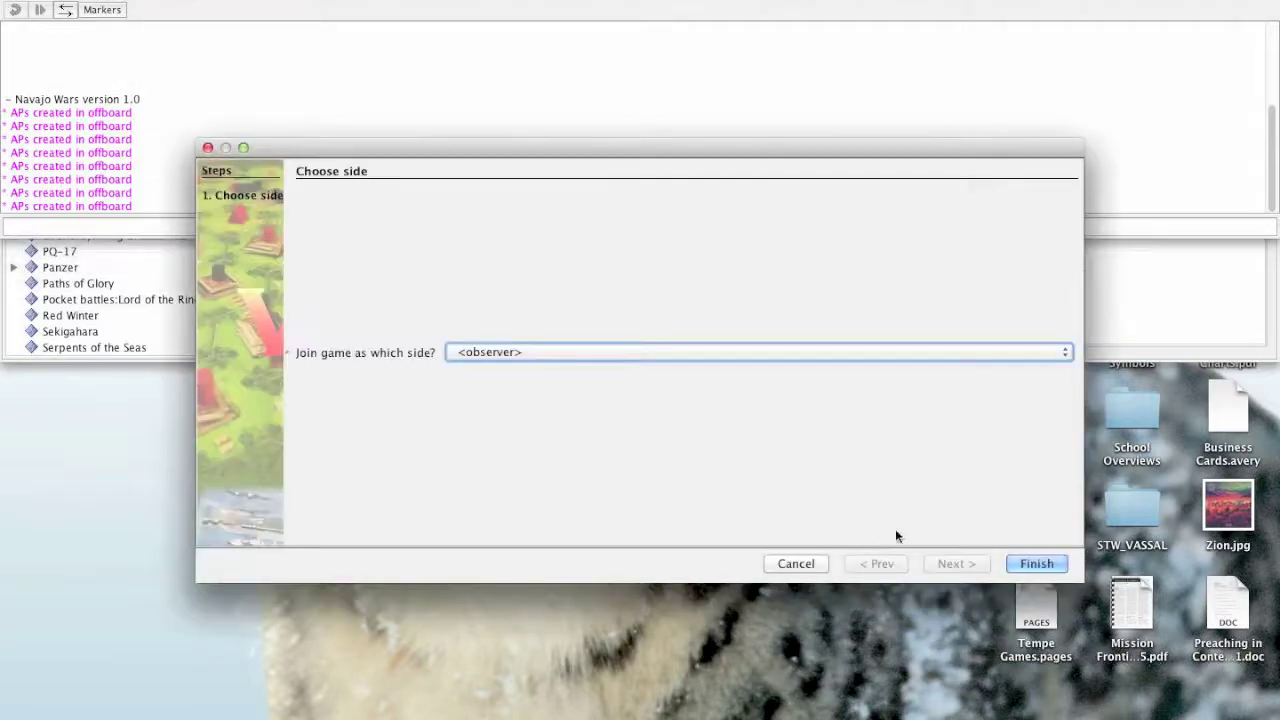
left_click(1025, 563)
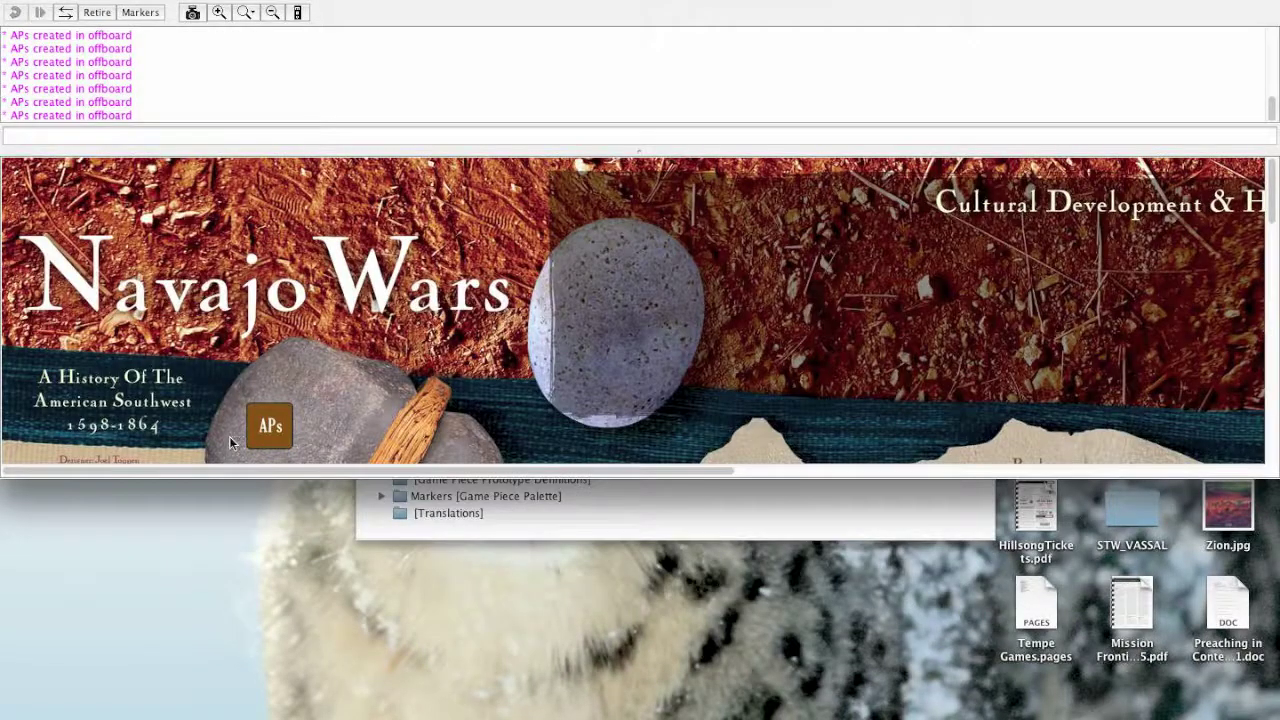
Test the APs marker by moving it just below the Navajo Wars title and flipping it over
scroll(265, 430, "down", 1)
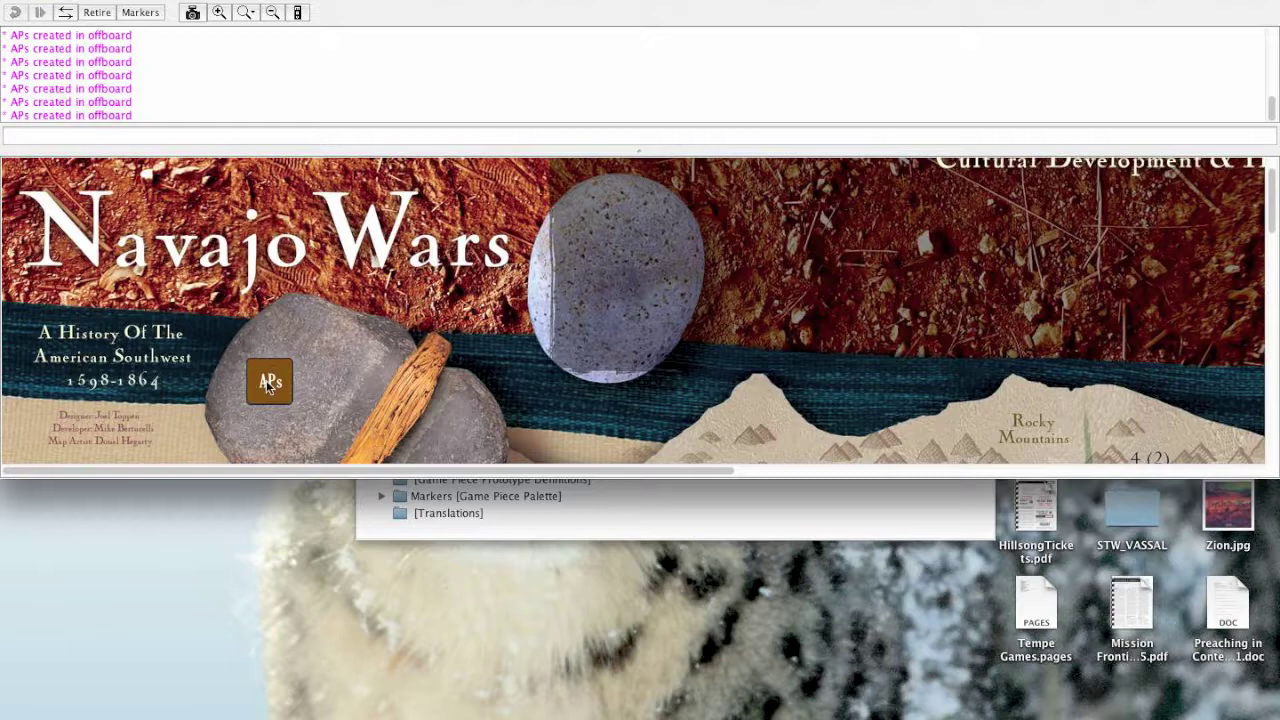
left_click(268, 388)
left_click_drag(268, 388, 430, 315)
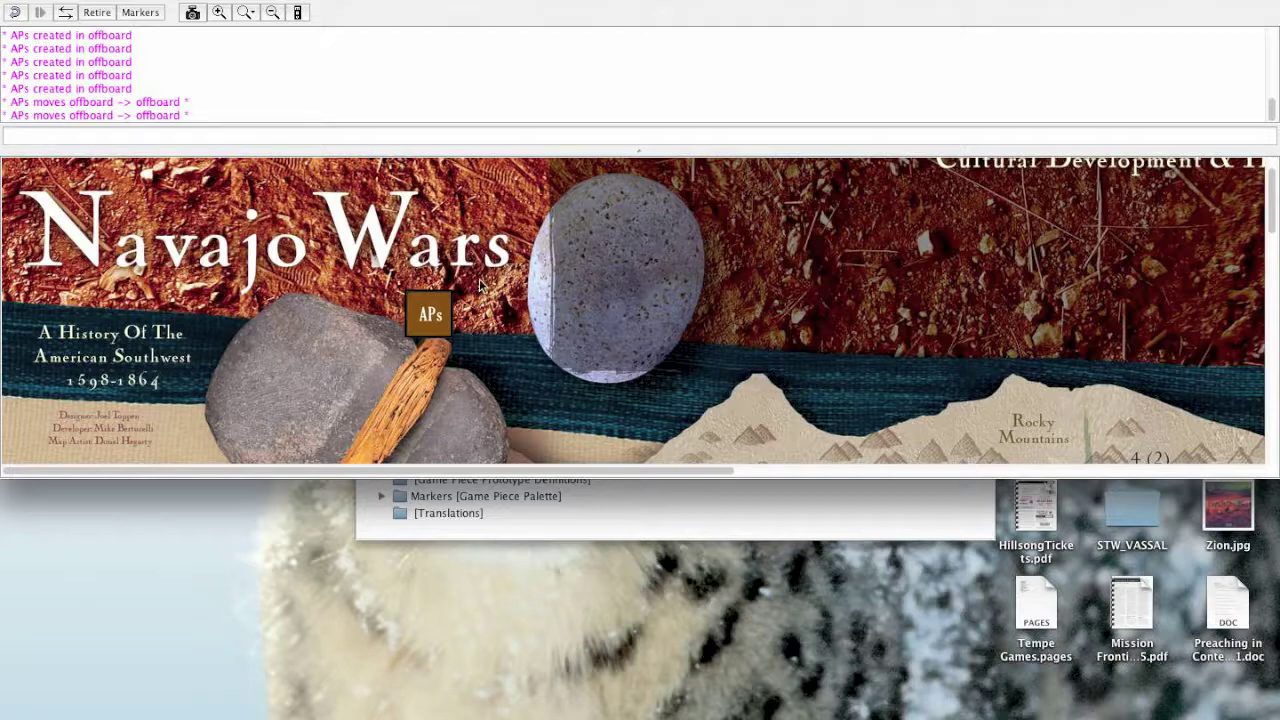
right_click(430, 315)
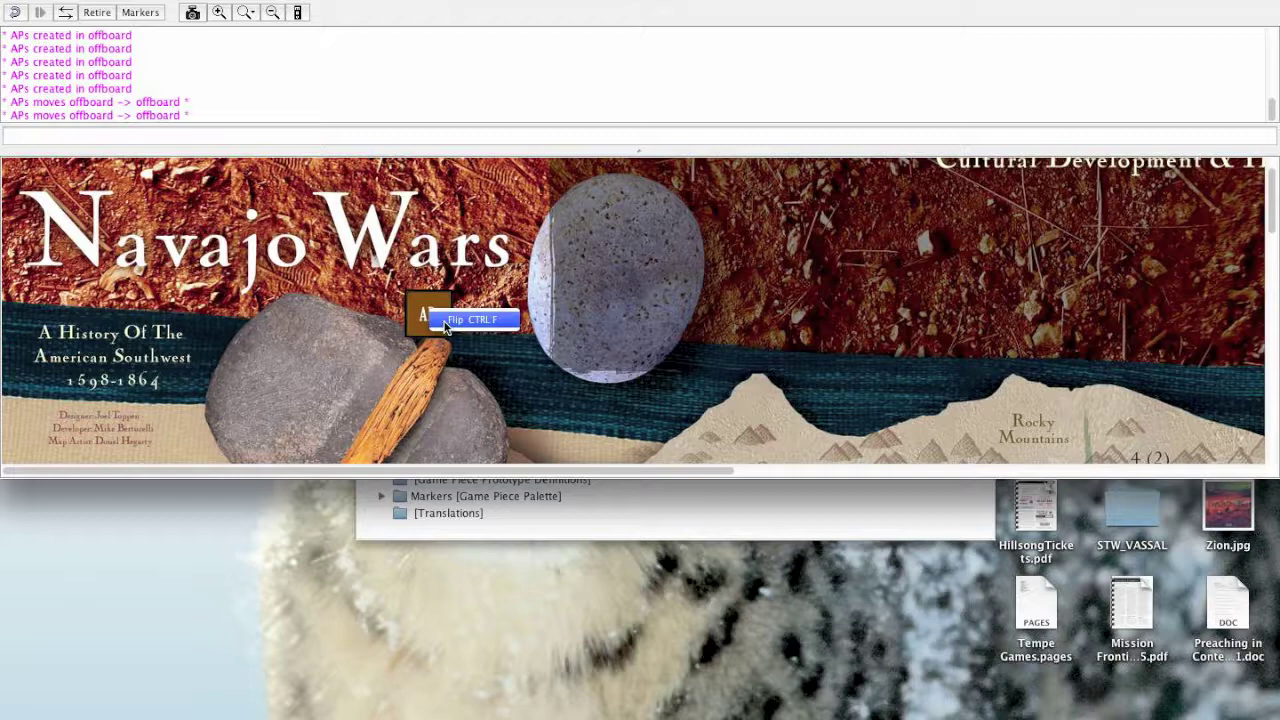
left_click(446, 322)
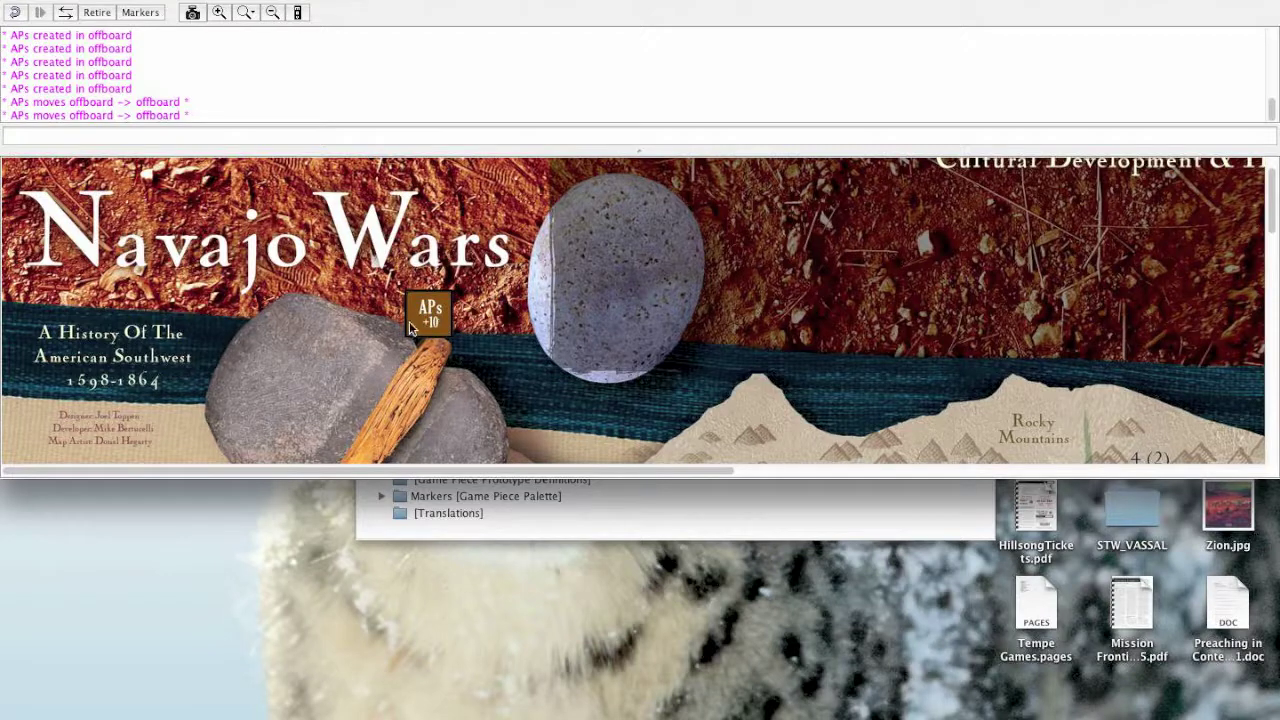
Inspect the flipped APs counter enlarged on the map and move it back onto the gray stone
mouse_move(430, 318)
left_mouse_down()
mouse_move(477, 276)
mouse_move(430, 316)
left_mouse_up()
mouse_move(450, 308)
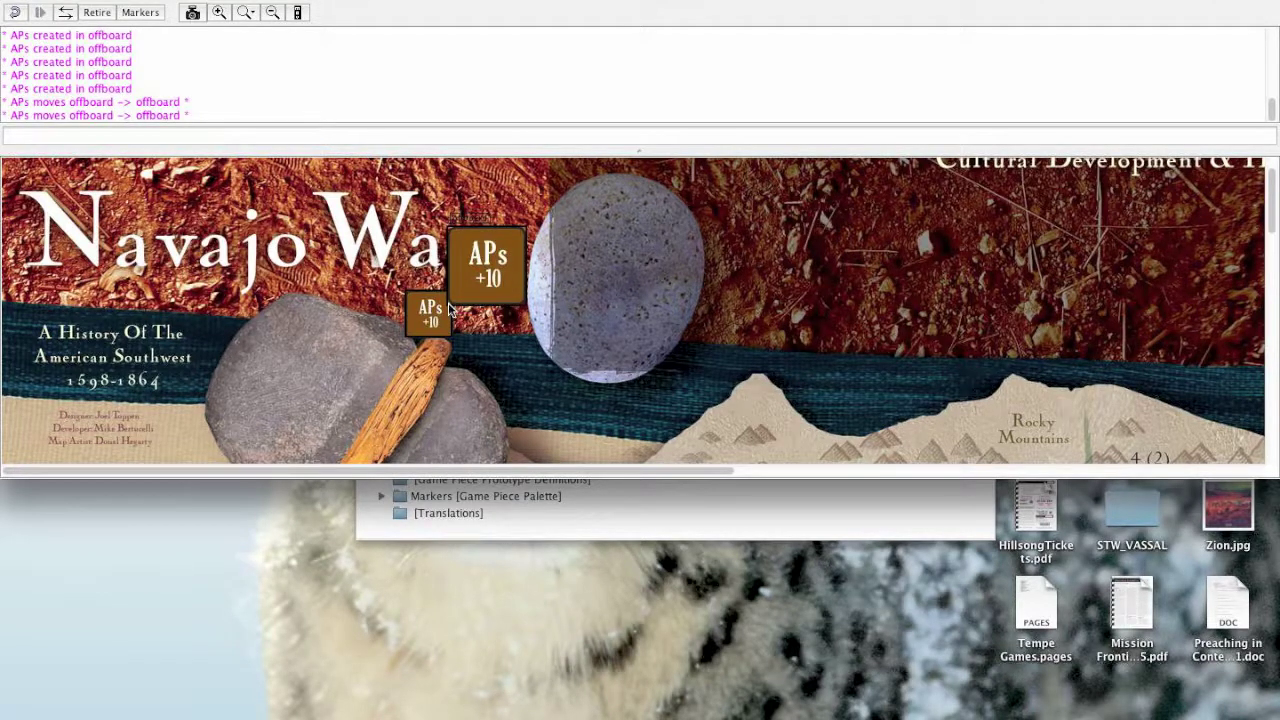
left_click_drag(436, 325, 376, 374)
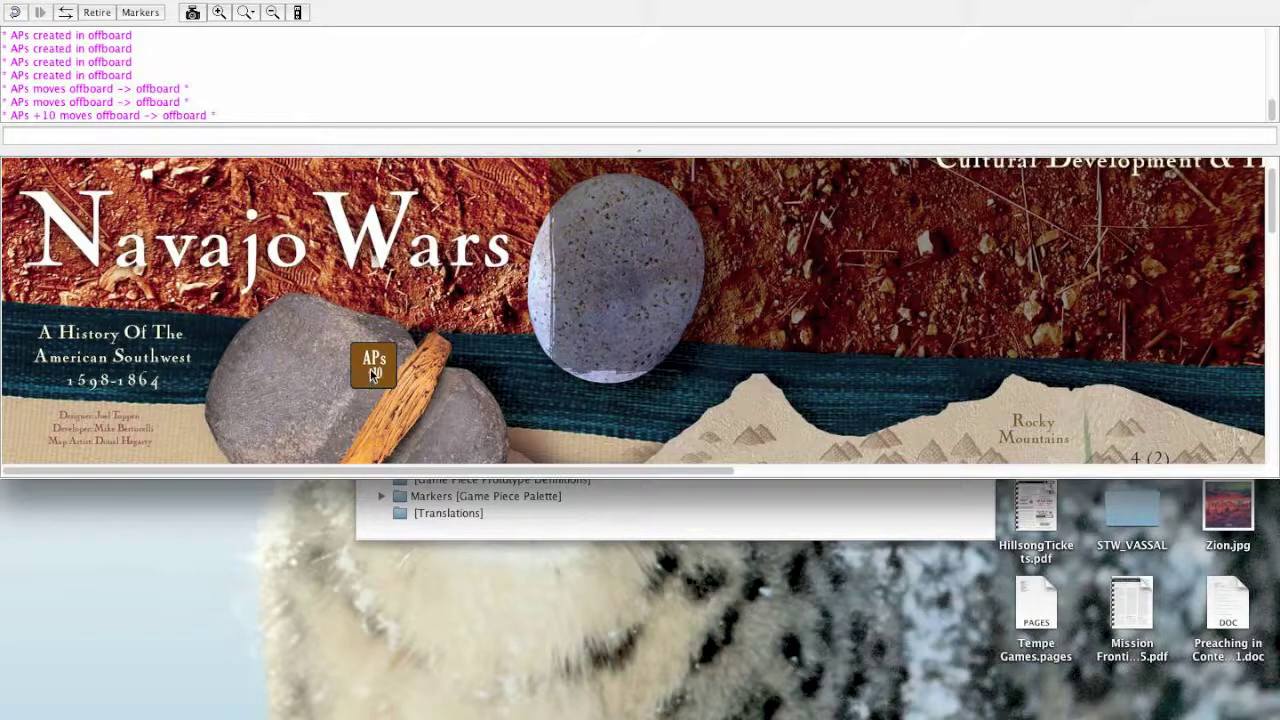
mouse_move(371, 372)
Close the test game without saving it
left_click(150, 2)
left_click(165, 41)
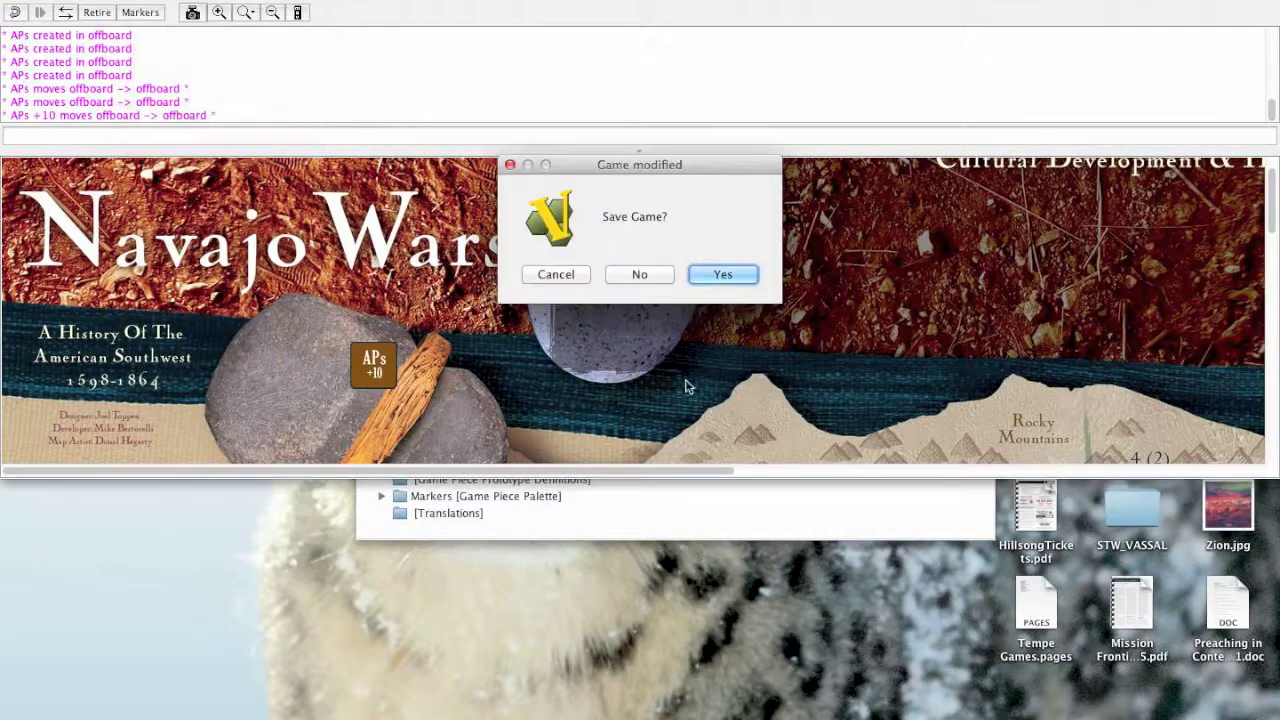
left_click(628, 274)
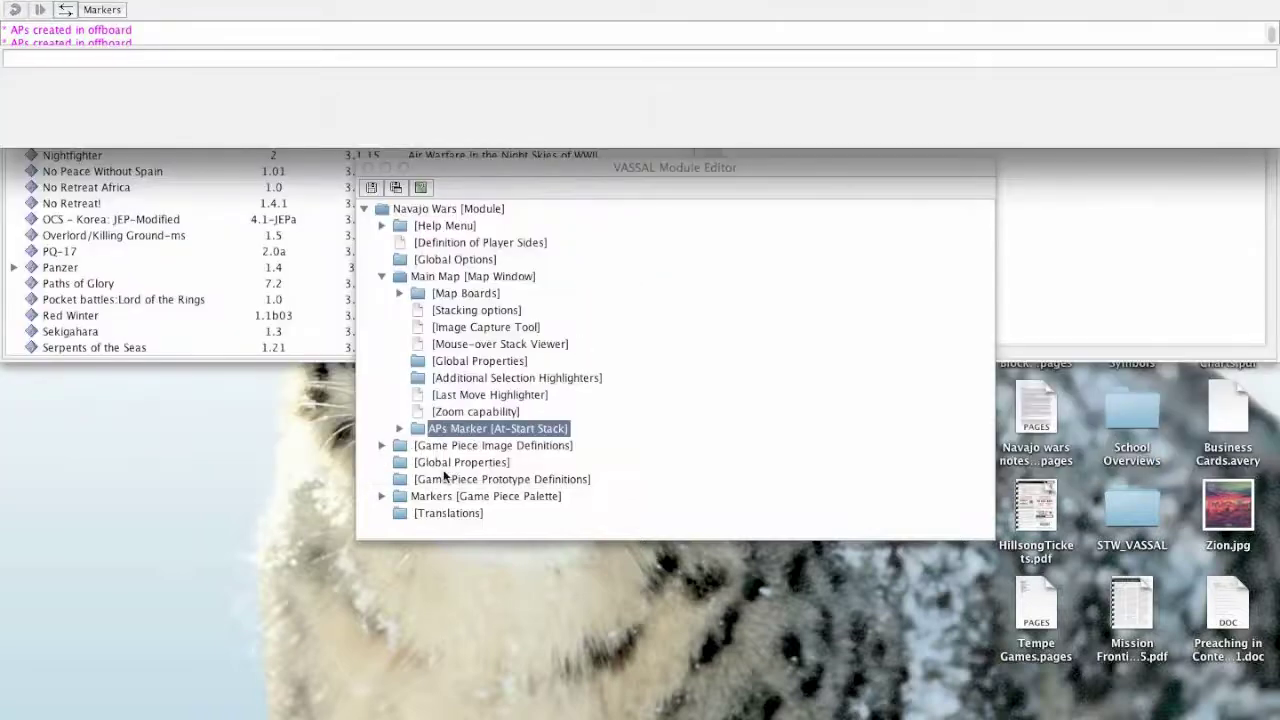
Reposition the APs Marker at-start stack onto row 3 of the map's numbered track, at X position 331 and Y position 2051
double_click(504, 431)
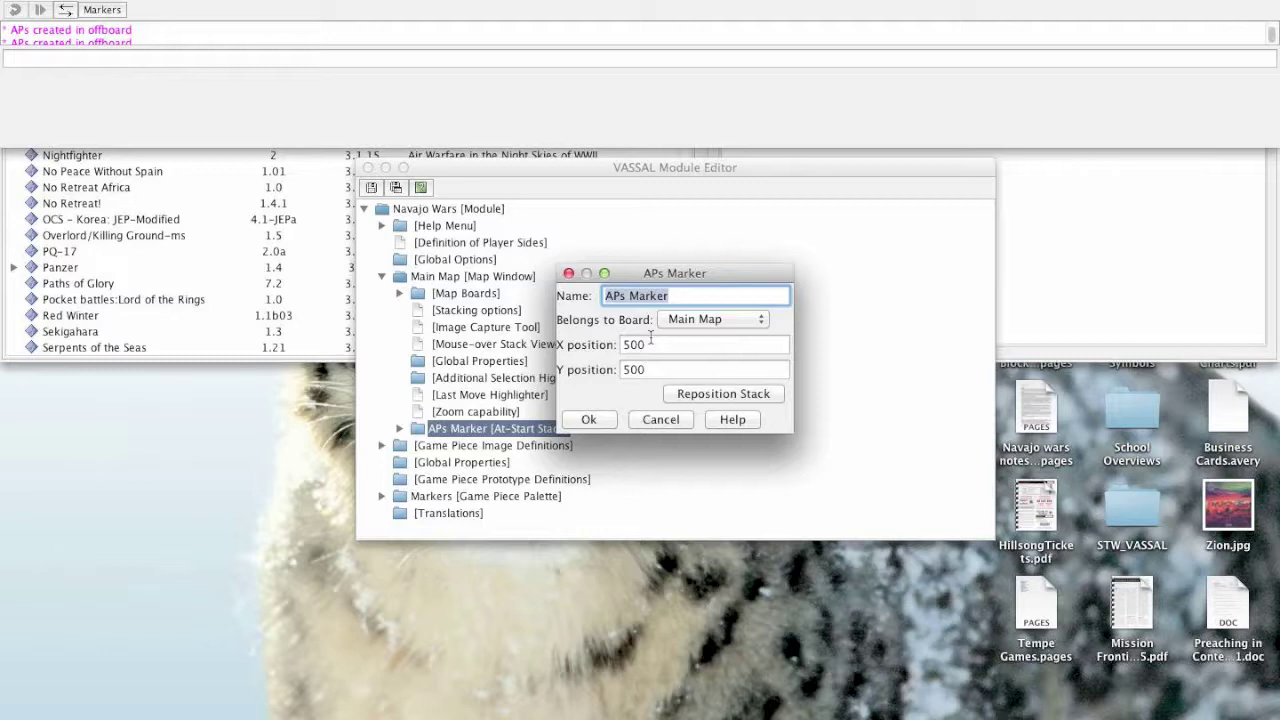
left_click(696, 394)
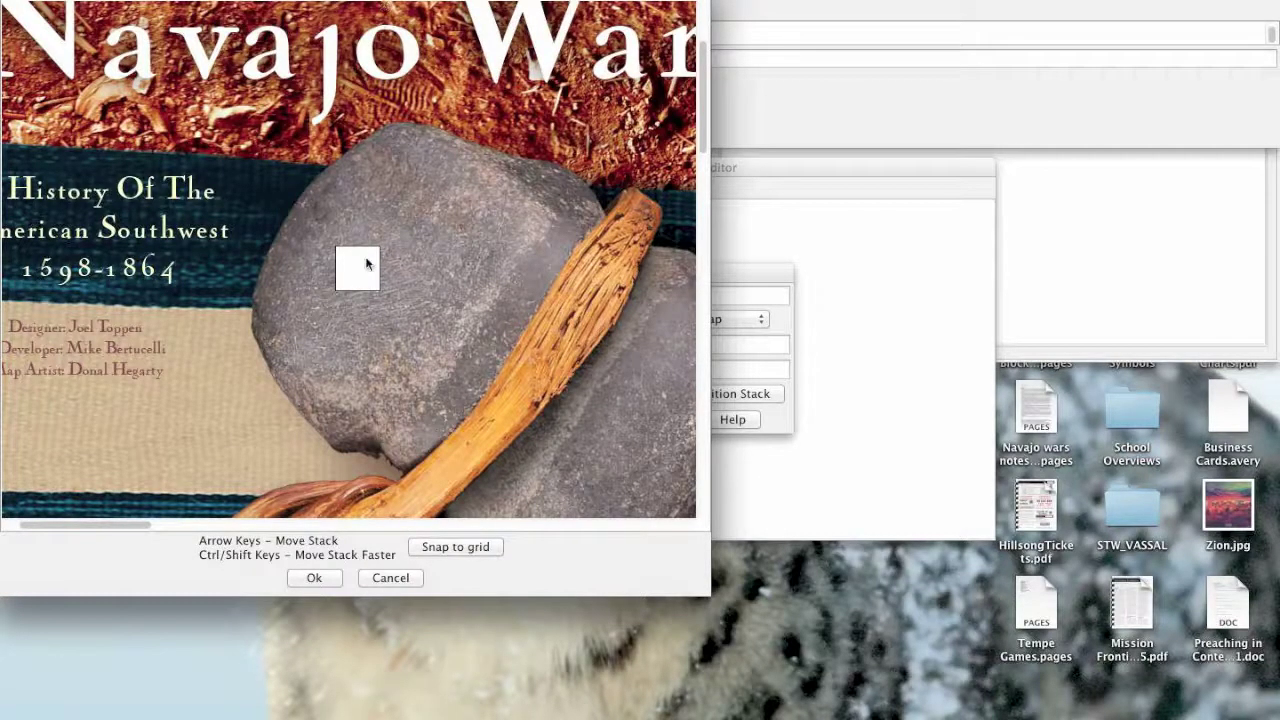
mouse_move(351, 271)
left_mouse_down()
mouse_move(341, 263)
mouse_move(292, 315)
mouse_move(389, 331)
mouse_move(387, 345)
left_mouse_up()
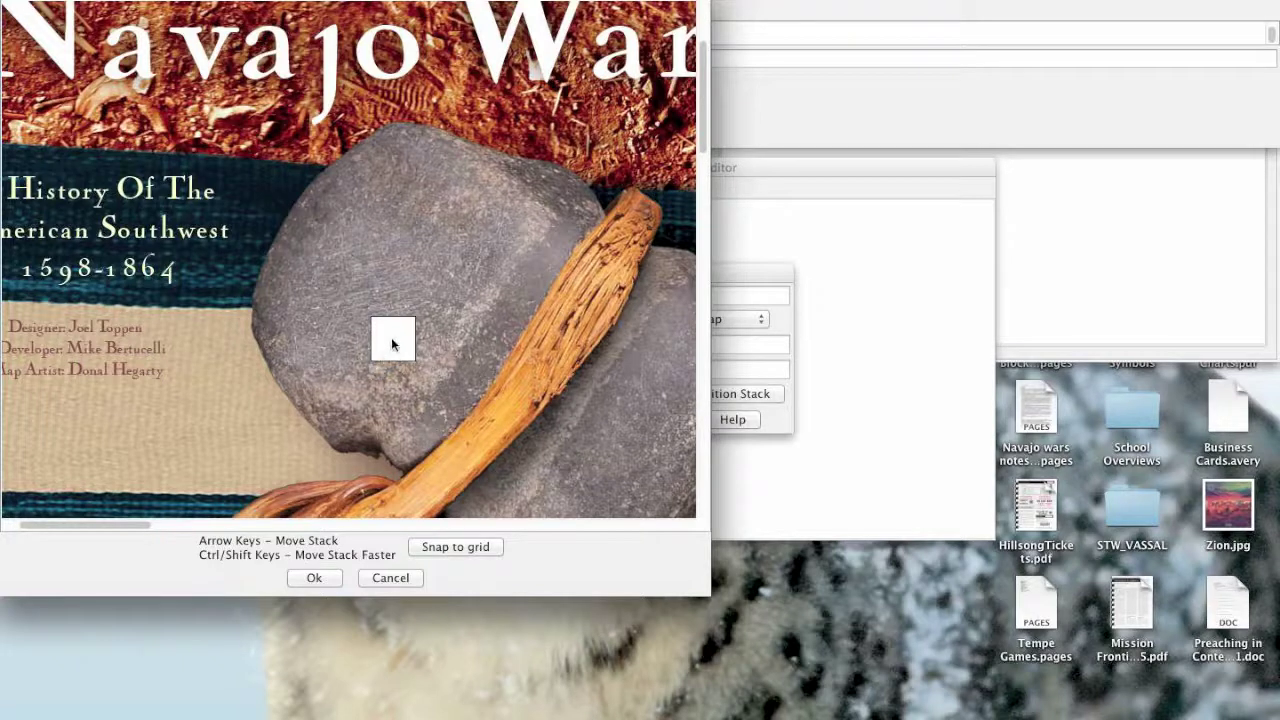
mouse_move(394, 340)
left_mouse_down()
mouse_move(394, 385)
mouse_move(343, 514)
mouse_move(366, 371)
mouse_move(91, 378)
mouse_move(207, 367)
left_mouse_up()
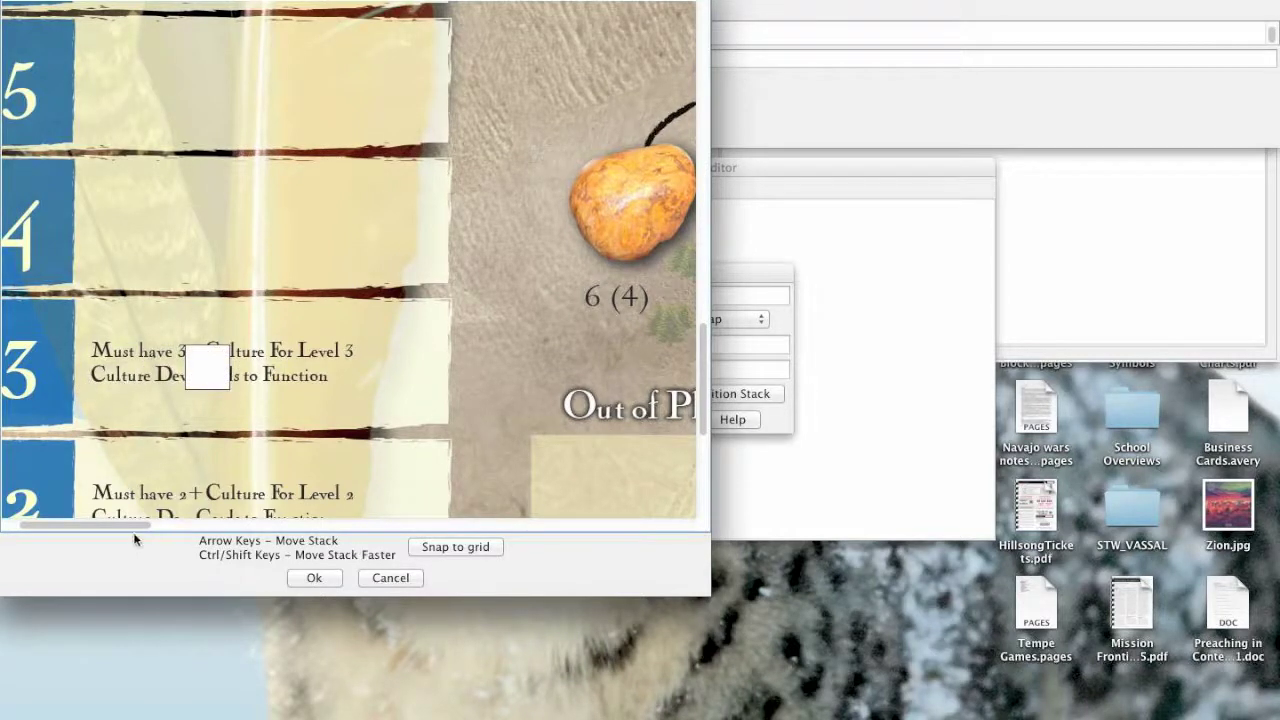
left_click_drag(133, 530, 80, 524)
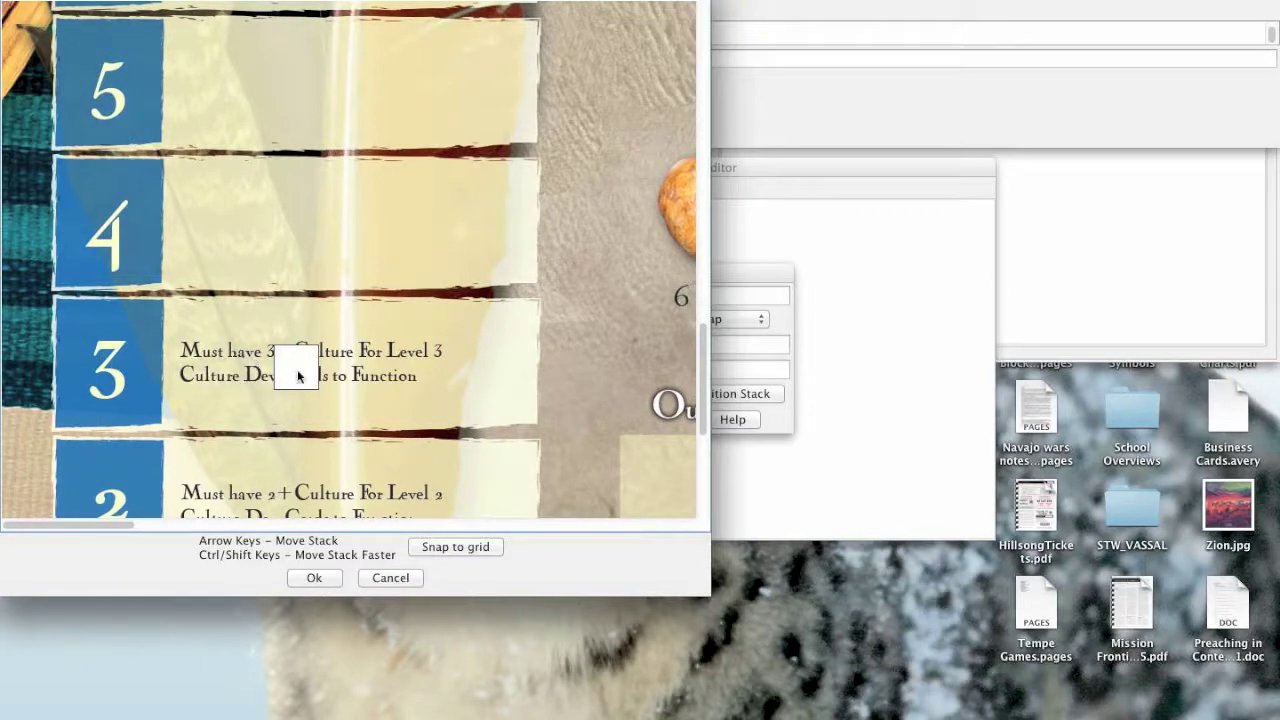
left_click(314, 577)
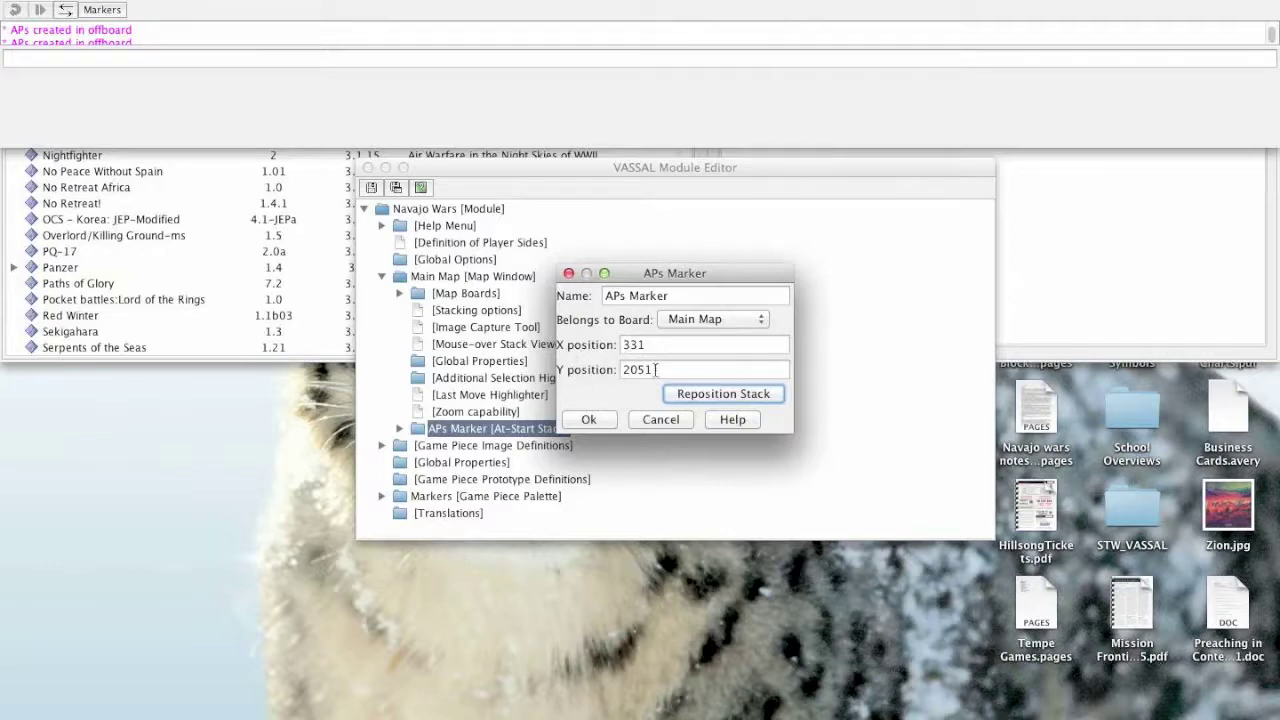
left_click(605, 420)
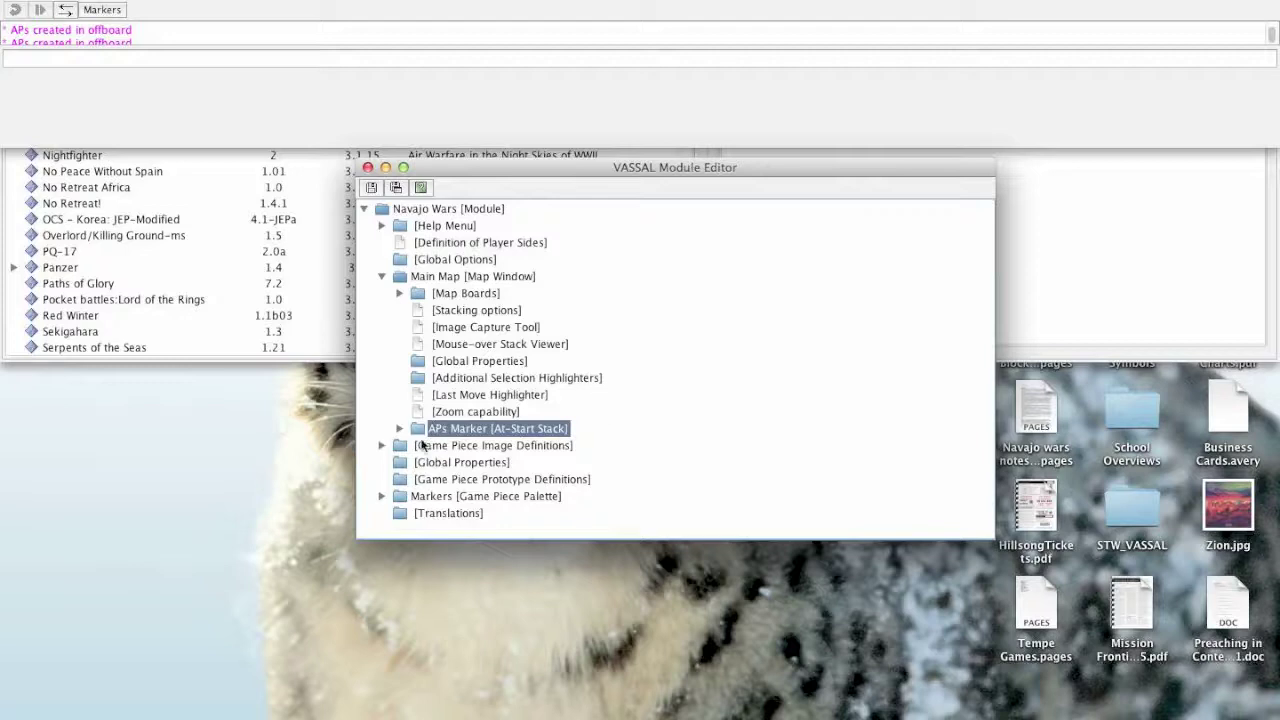
double_click(434, 428)
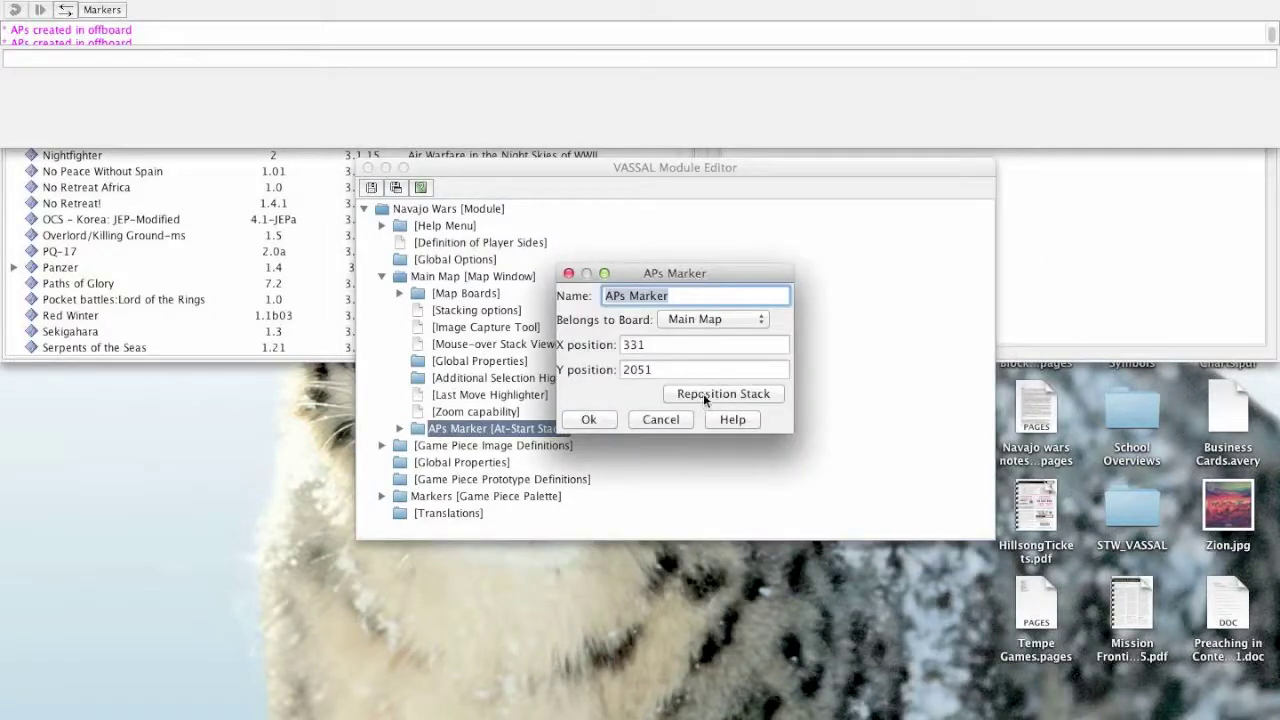
left_click(662, 421)
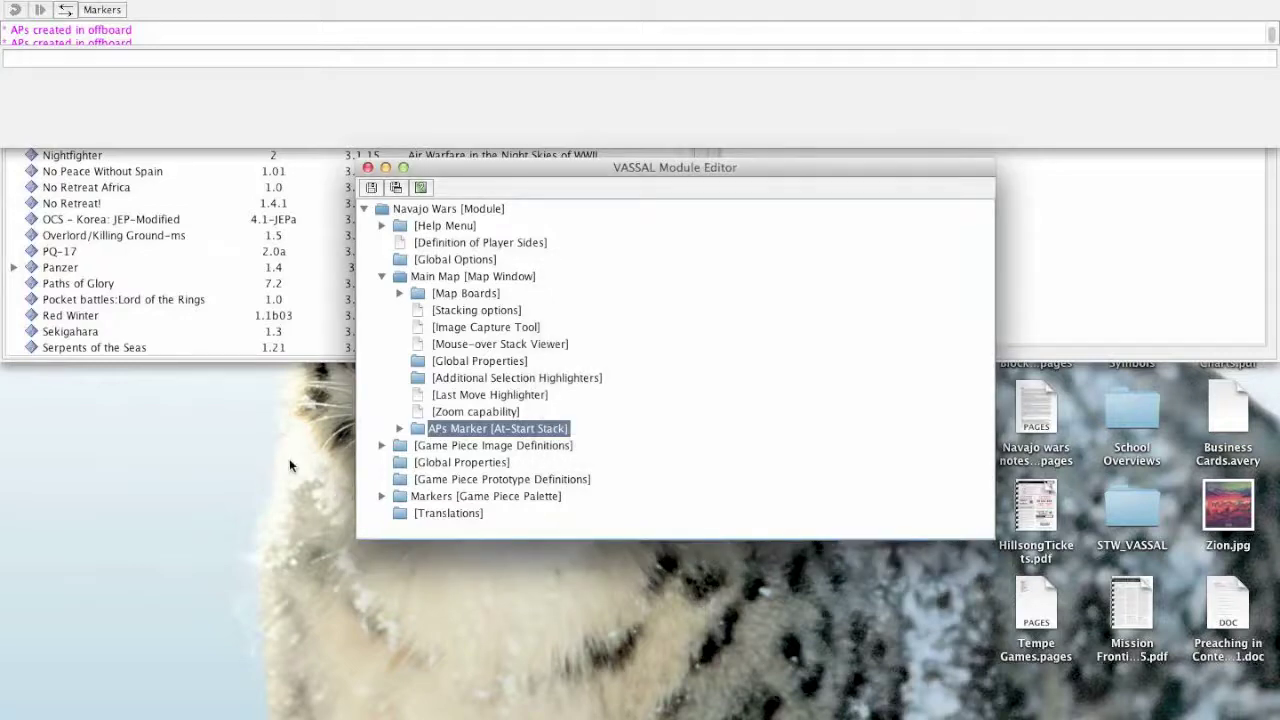
Paste a second copy of the APs single piece into the APs Marker at-start stack
left_click(399, 429)
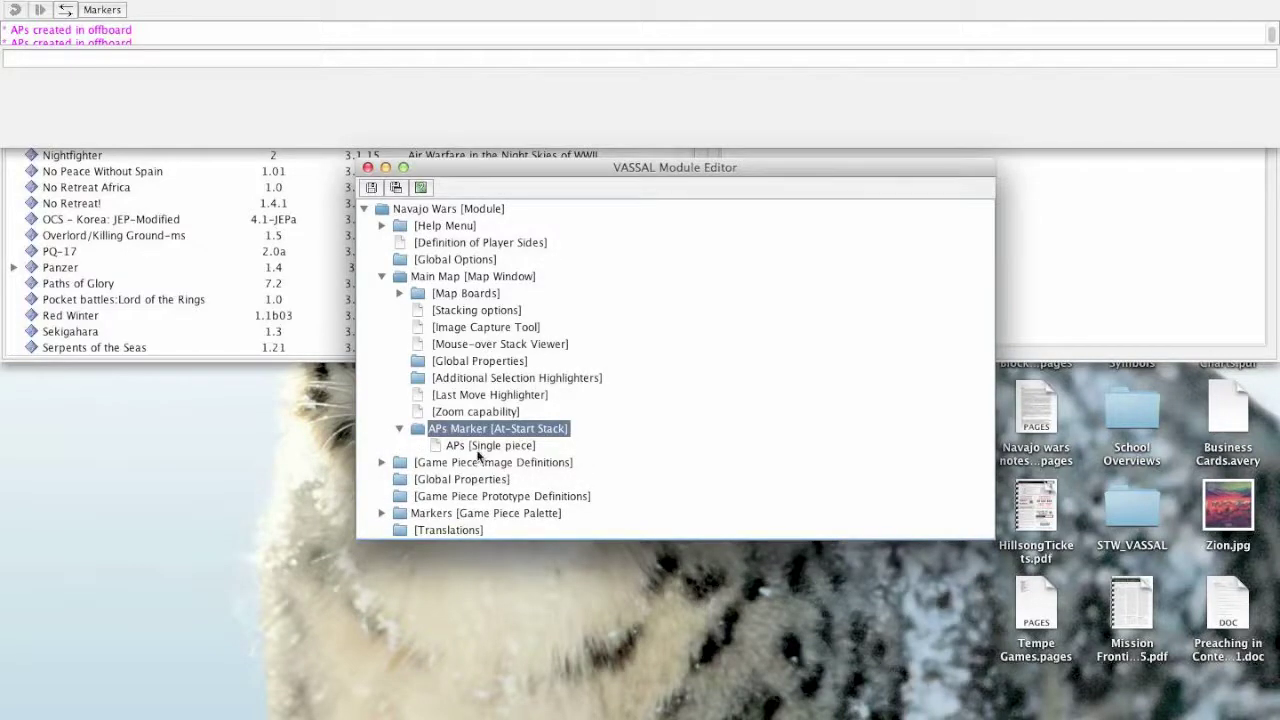
left_click(478, 446)
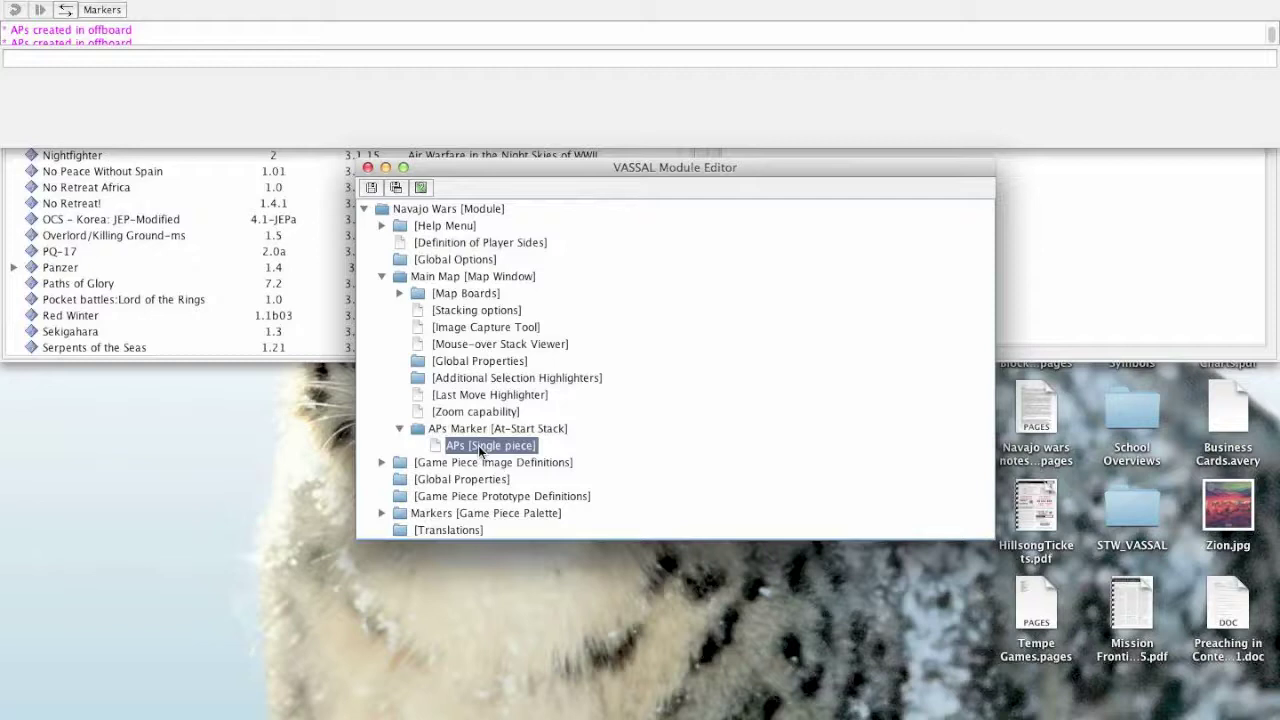
left_click(478, 428)
key("super+v")
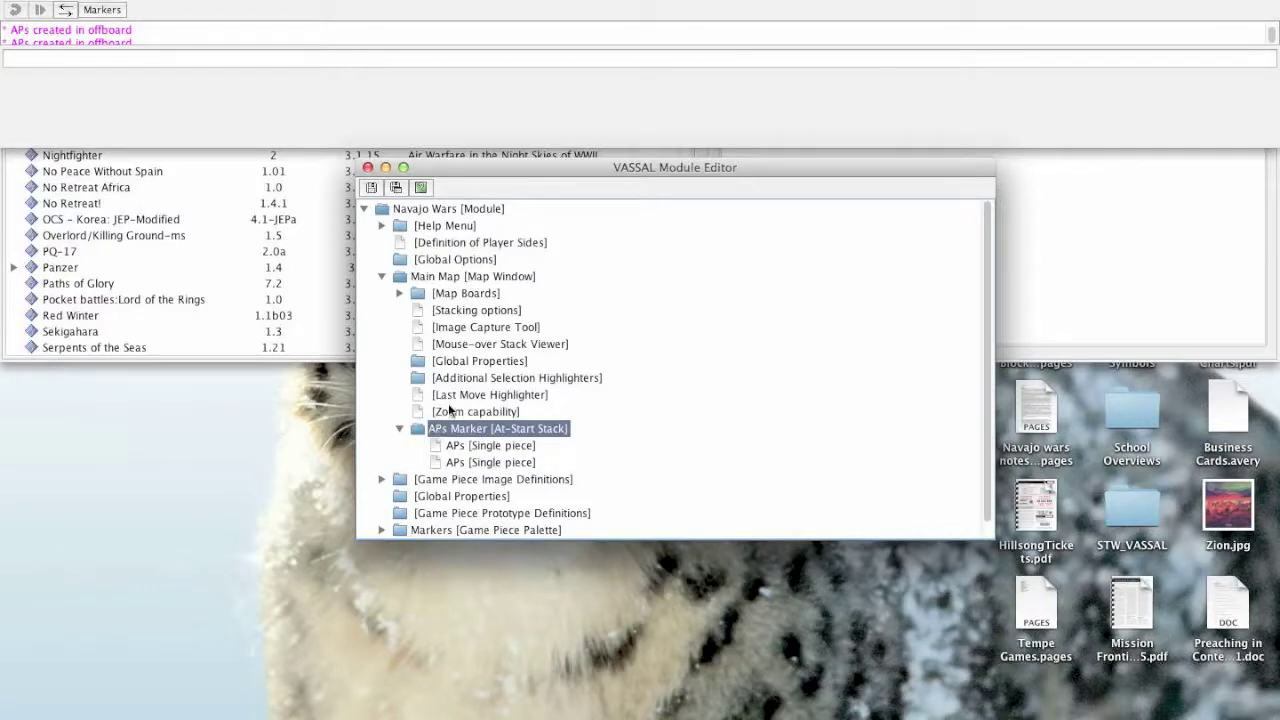
double_click(478, 396)
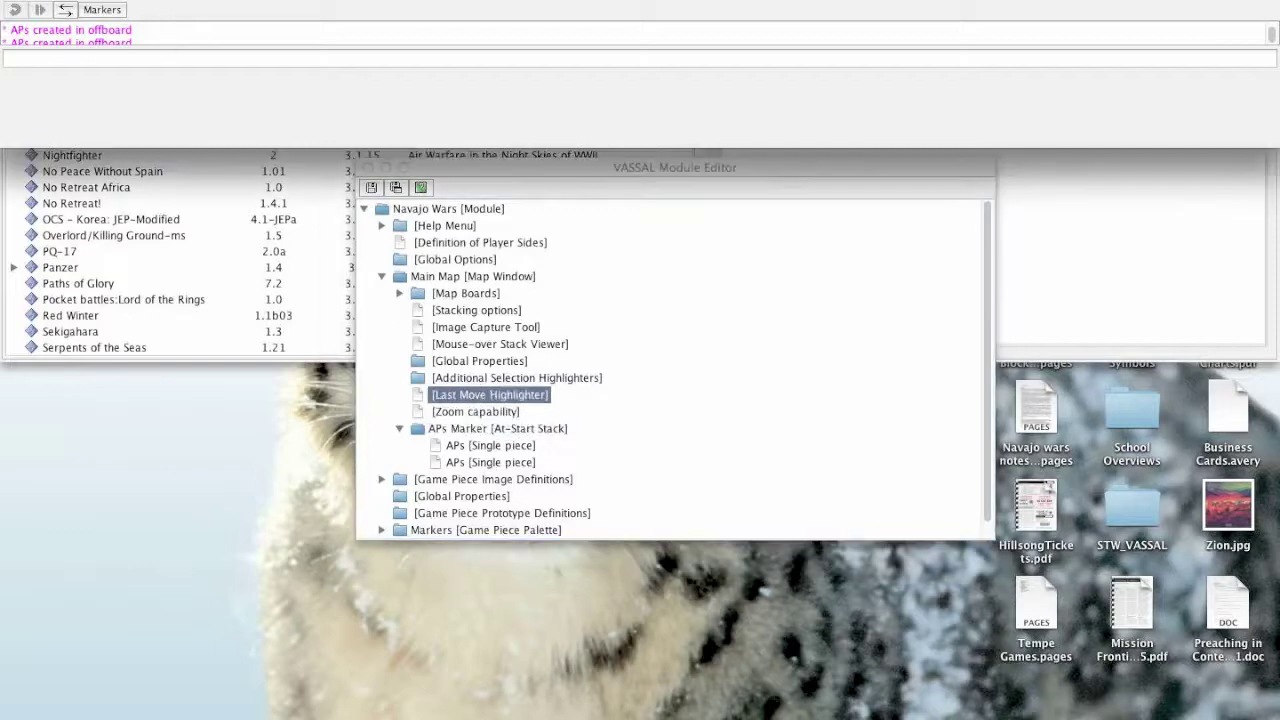
Start a new test game and separate the two stacked APs markers by moving the upper one aside within row 3
left_click(150, 1)
left_click(153, 3)
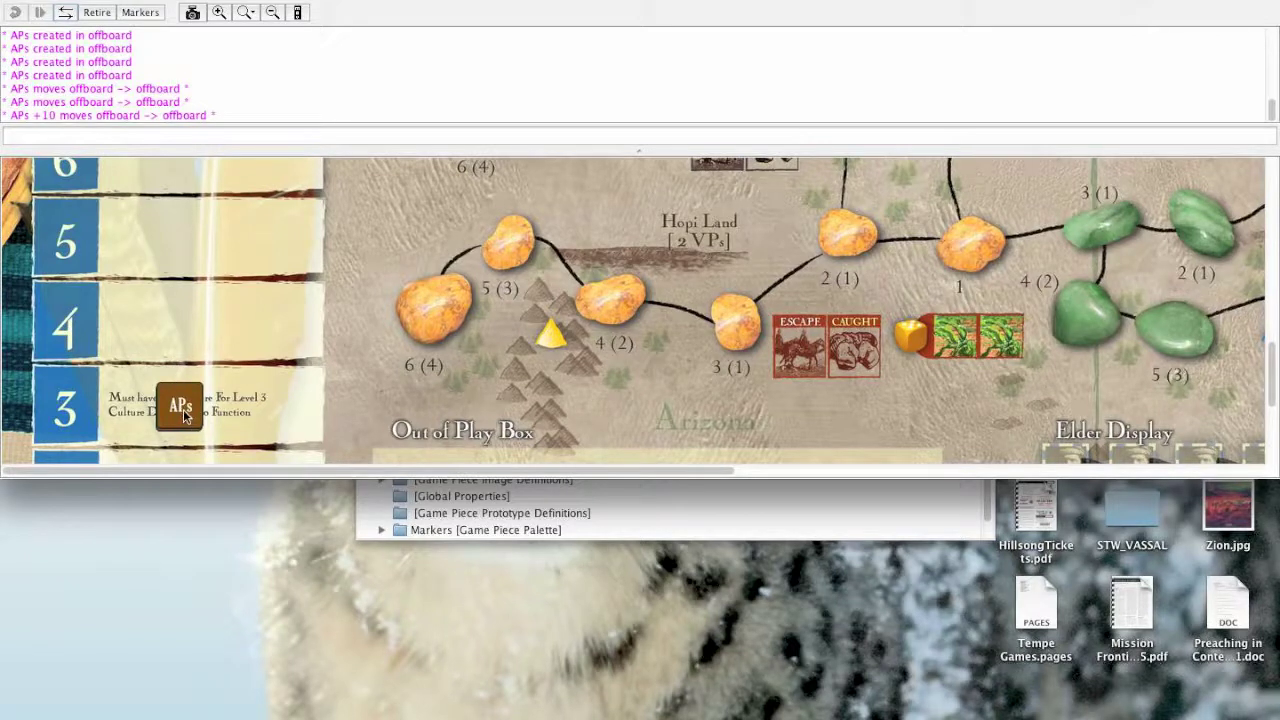
left_click_drag(183, 418, 200, 394)
left_click_drag(202, 395, 254, 410)
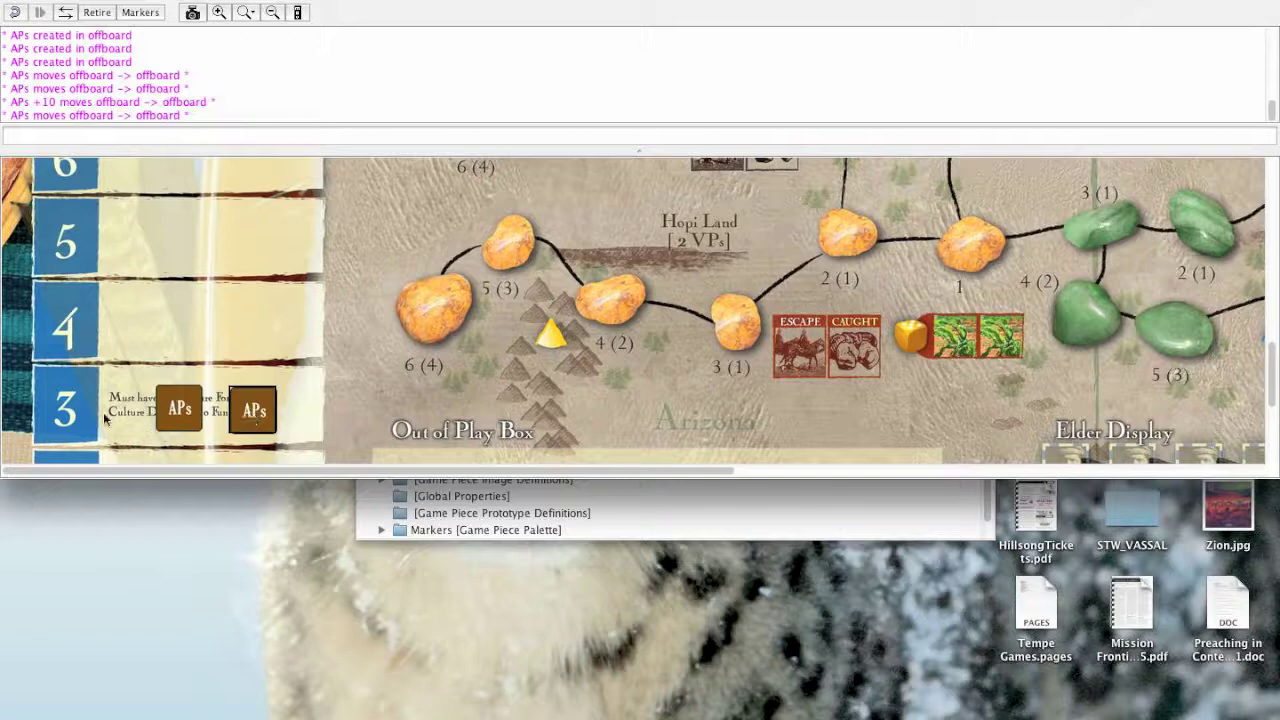